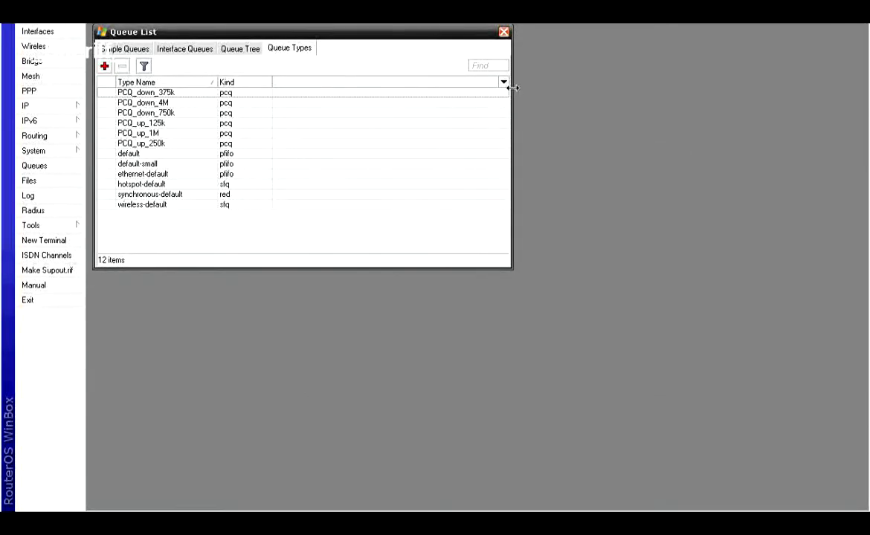
# Show the Rate and Classifier columns in the queue types list
pyautogui.click(504, 83)
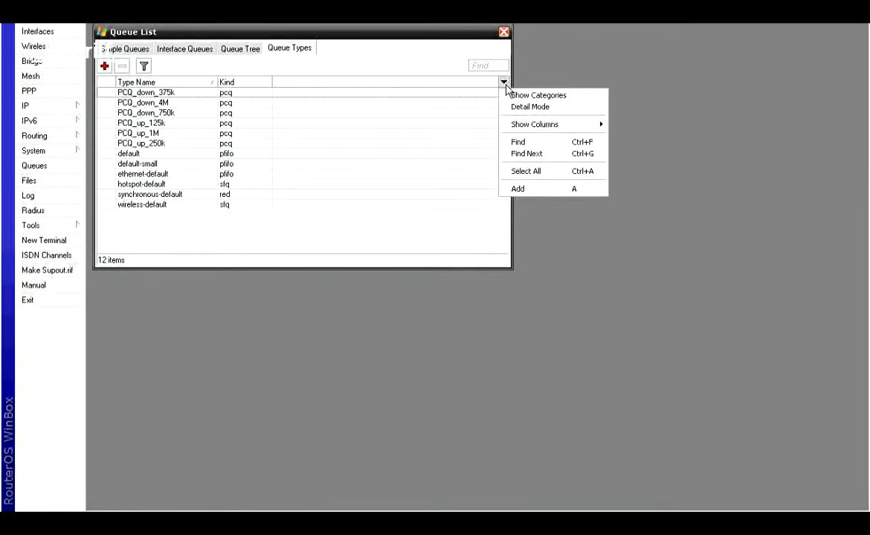
pyautogui.moveTo(576, 126)
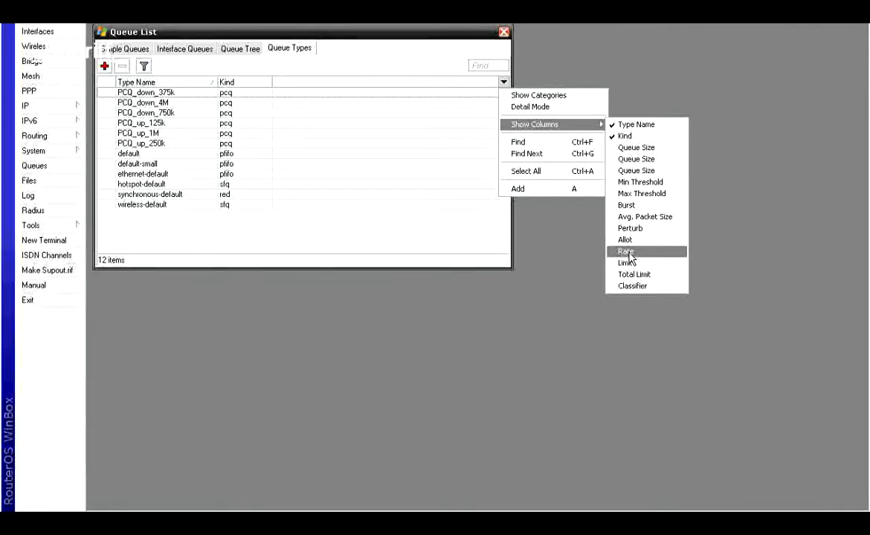
pyautogui.click(627, 251)
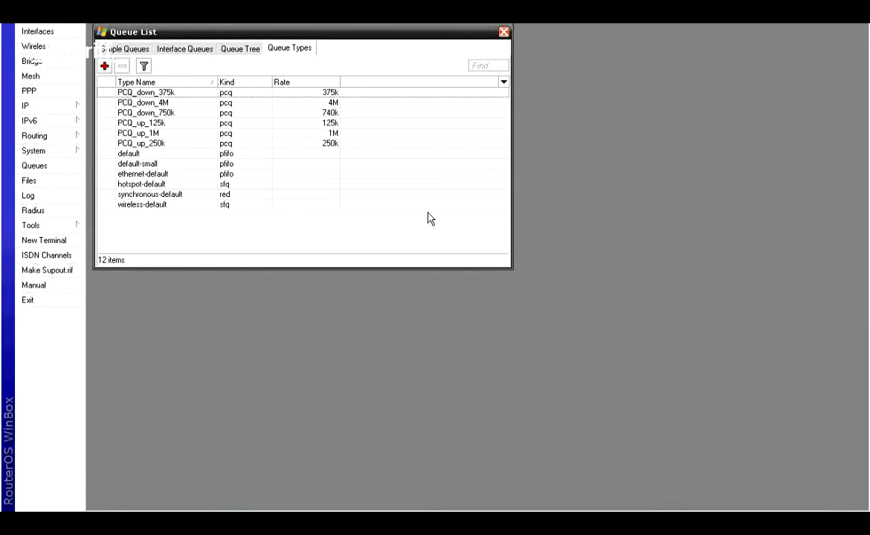
pyautogui.click(490, 132)
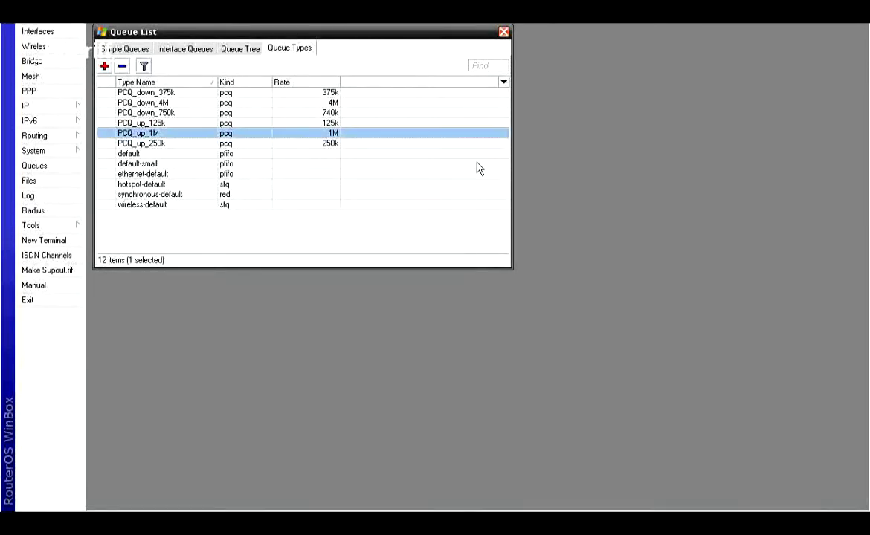
pyautogui.click(503, 83)
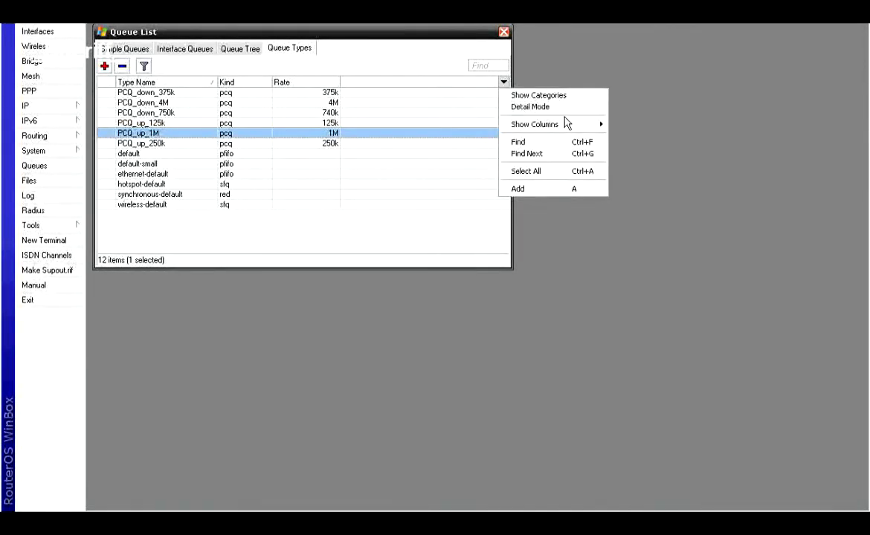
pyautogui.moveTo(591, 124)
pyautogui.click(641, 287)
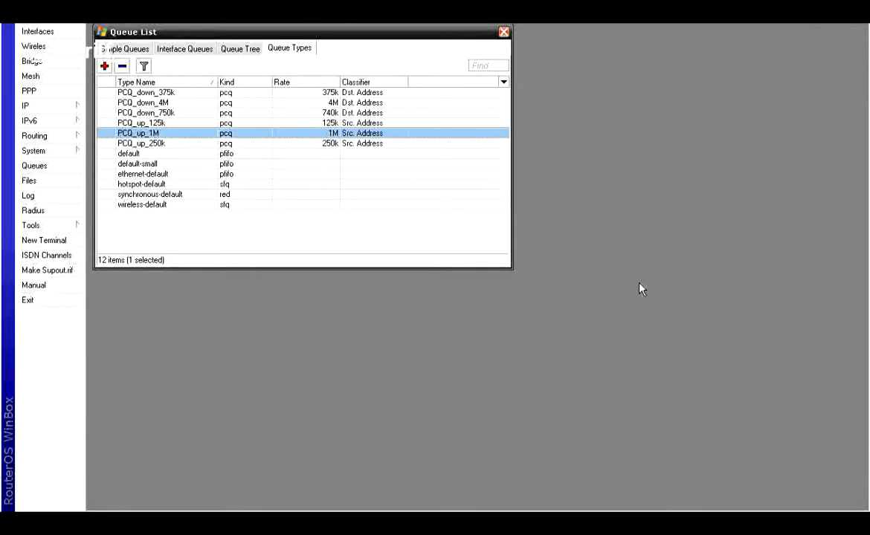
# Show the Limit and Total Limit columns for the queue types and widen the Queue List window to fit them
pyautogui.click(502, 91)
pyautogui.click(503, 83)
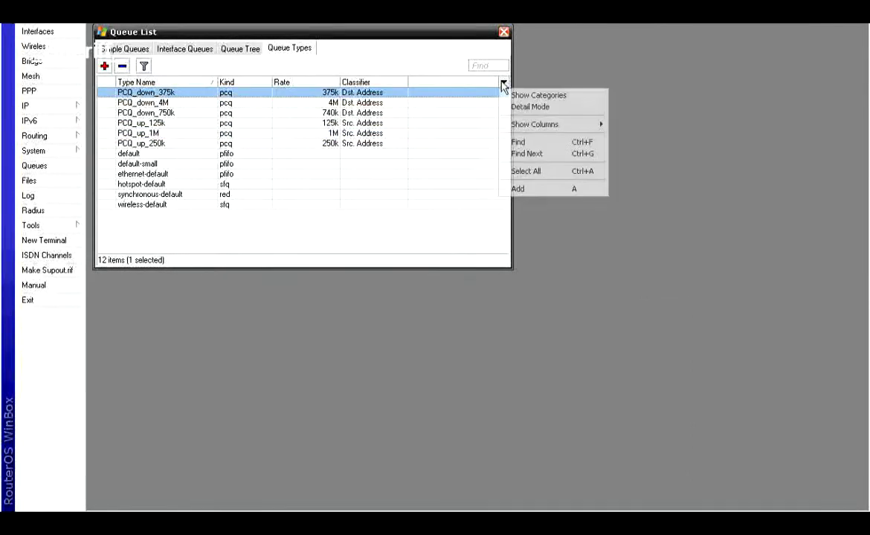
pyautogui.moveTo(544, 130)
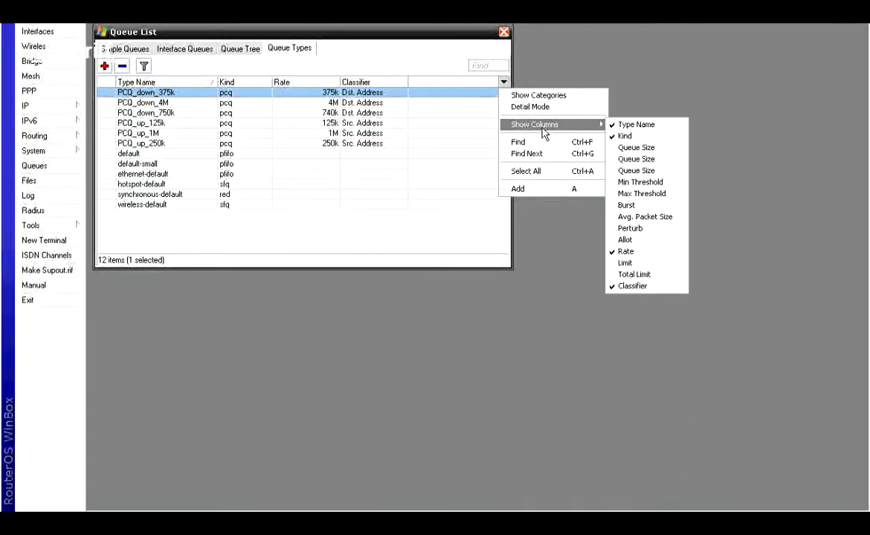
pyautogui.click(627, 263)
pyautogui.click(504, 84)
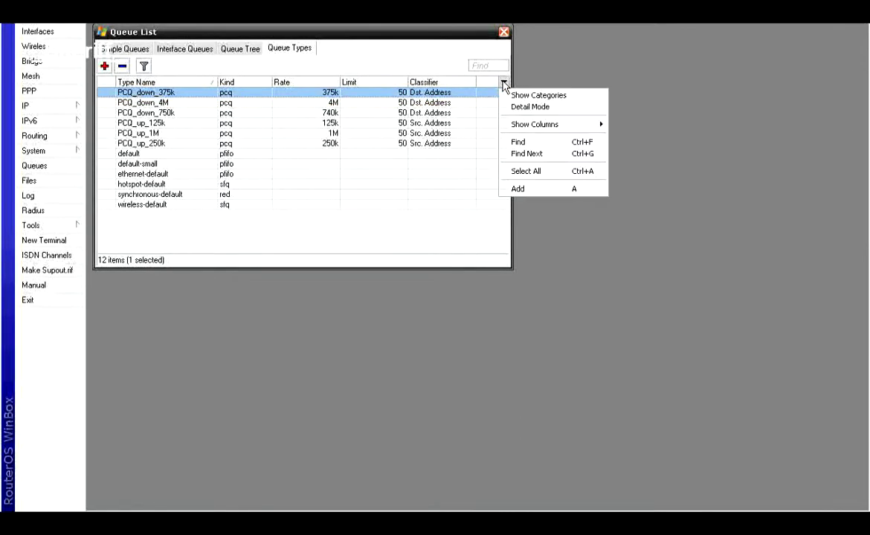
pyautogui.moveTo(598, 127)
pyautogui.click(636, 278)
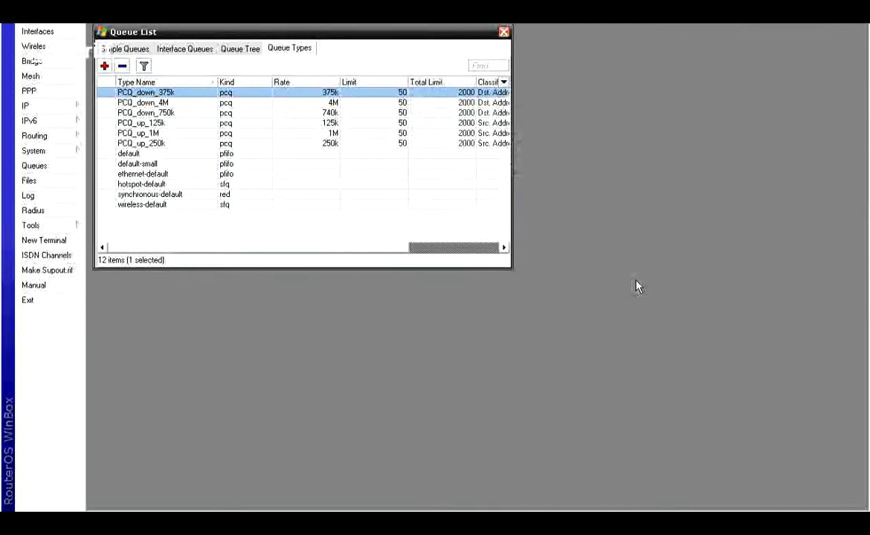
pyautogui.moveTo(513, 121); pyautogui.dragTo(585, 127)
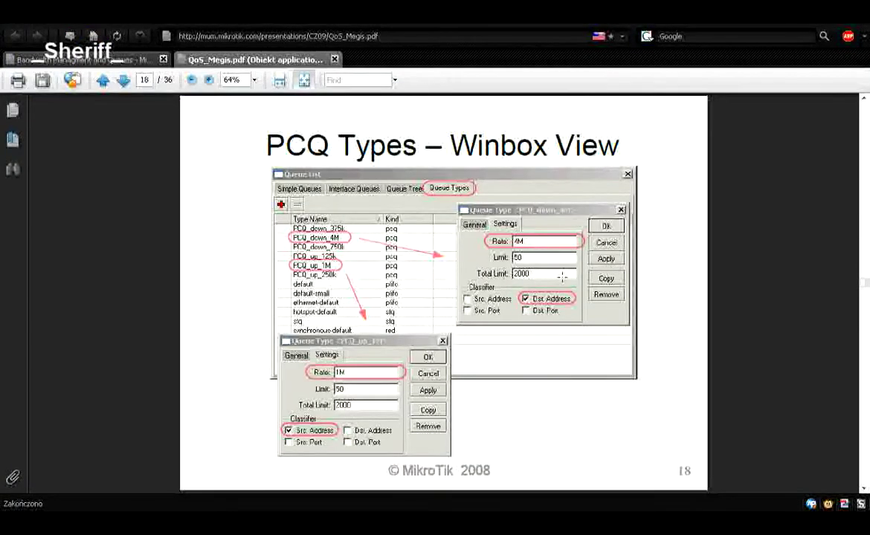
# Switch to QoS_Megis.pdf in the browser and page forward to the "Working Mangle- Export view" slide on page 26
pyautogui.click(863, 489)
pyautogui.click(863, 489)
pyautogui.click(863, 488)
pyautogui.click(863, 488)
pyautogui.click(863, 488)
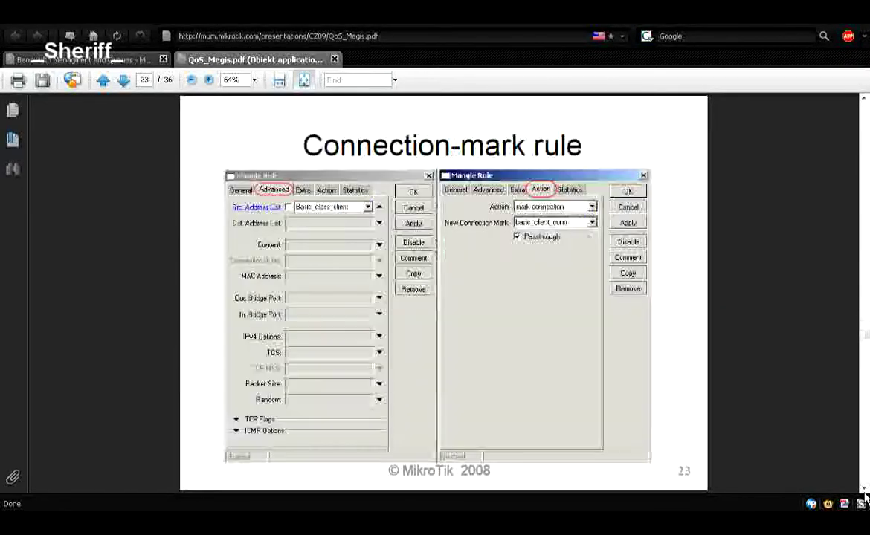
pyautogui.click(863, 488)
pyautogui.click(862, 488)
pyautogui.click(863, 489)
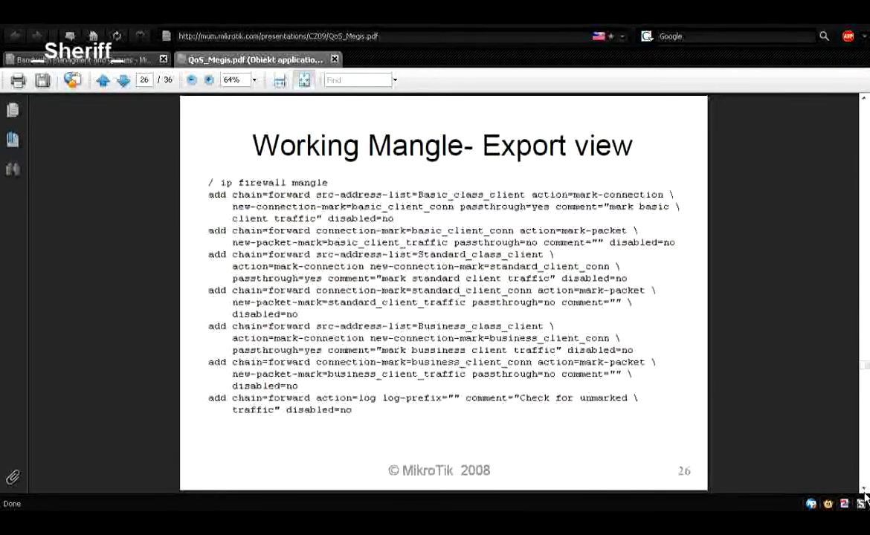
pyautogui.click(221, 185)
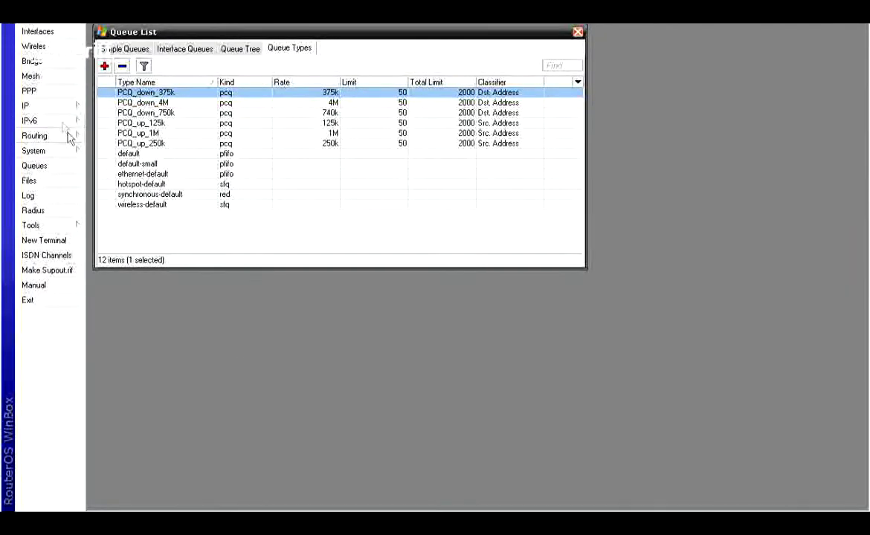
# Switch to WinBox, open the firewall's mangle rules, and view a blank new mangle rule without saving it
pyautogui.click(53, 110)
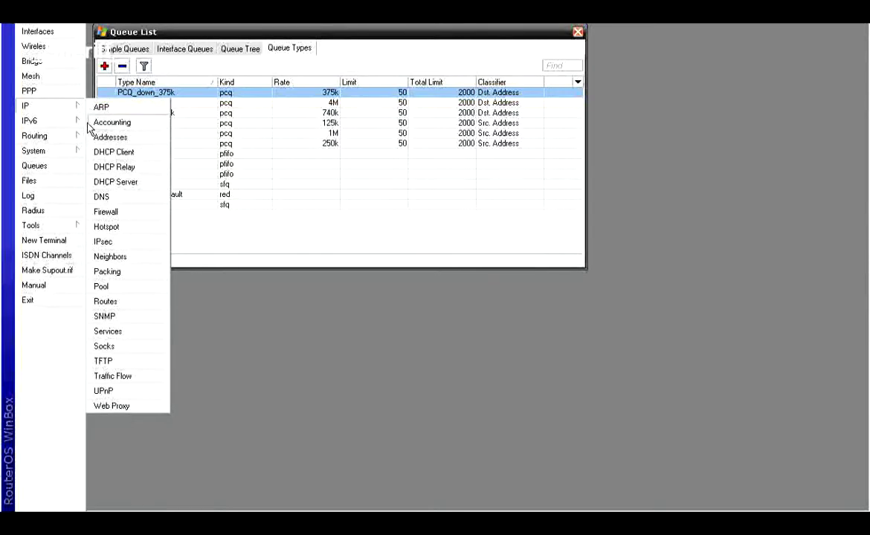
pyautogui.click(104, 212)
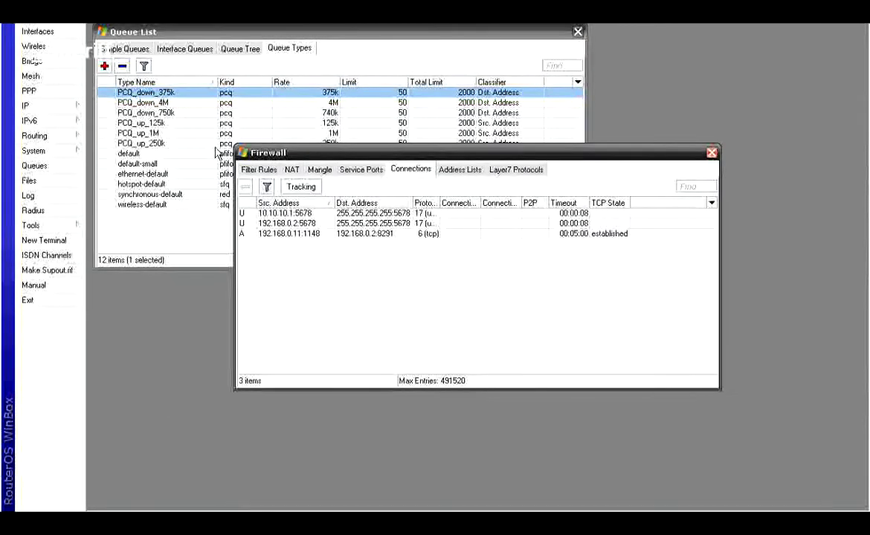
pyautogui.click(319, 171)
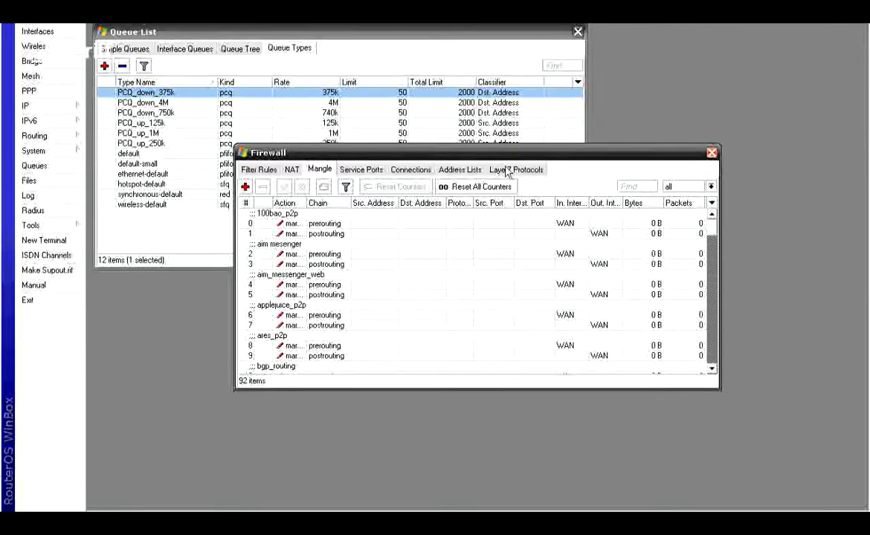
pyautogui.click(245, 187)
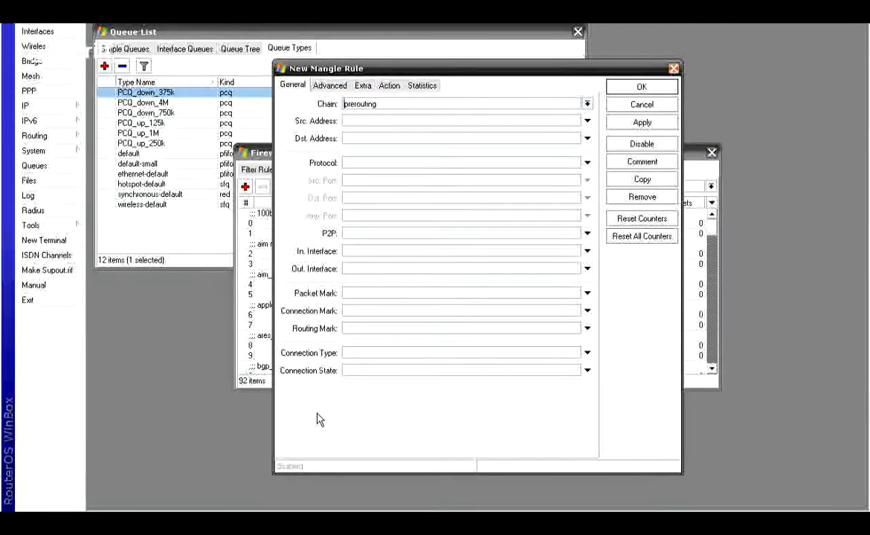
pyautogui.press('Escape')
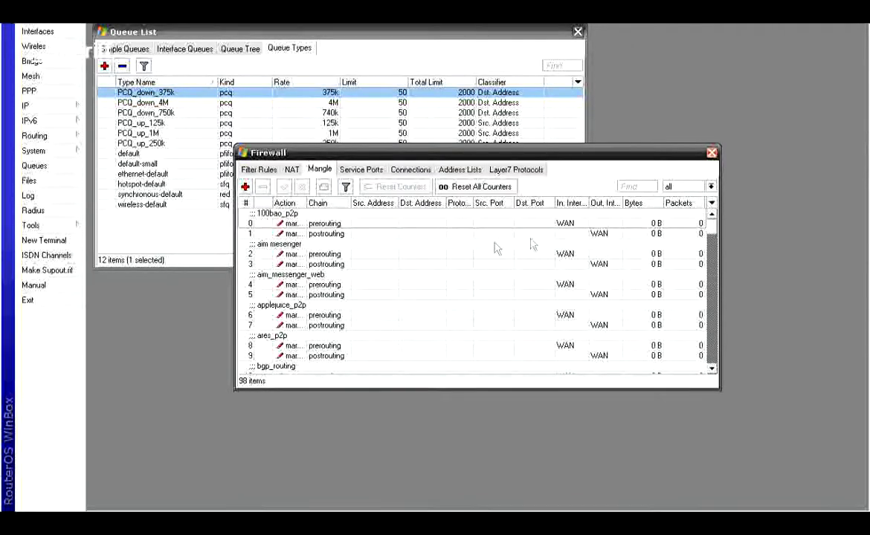
# Go through the basic, standard and business client traffic marking rules at the end of the mangle list
pyautogui.moveTo(712, 246); pyautogui.dragTo(709, 364)
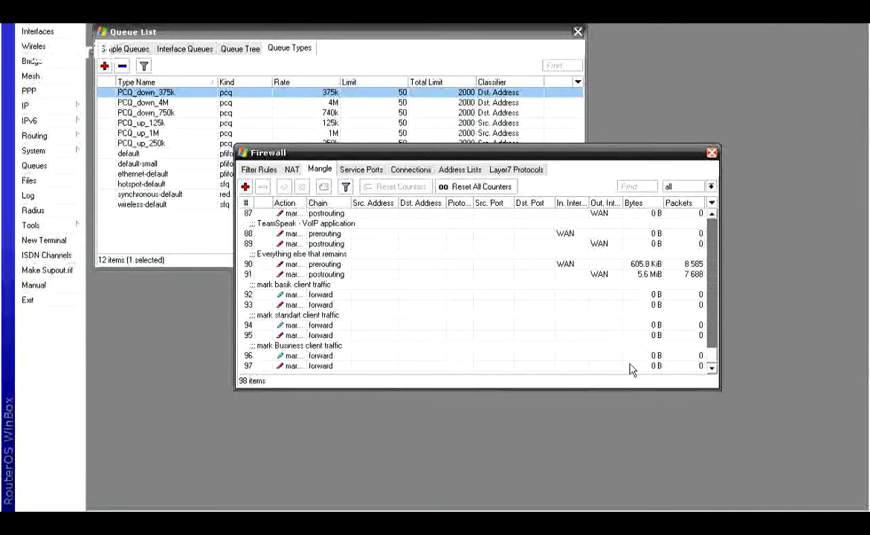
pyautogui.click(318, 298)
pyautogui.click(317, 323)
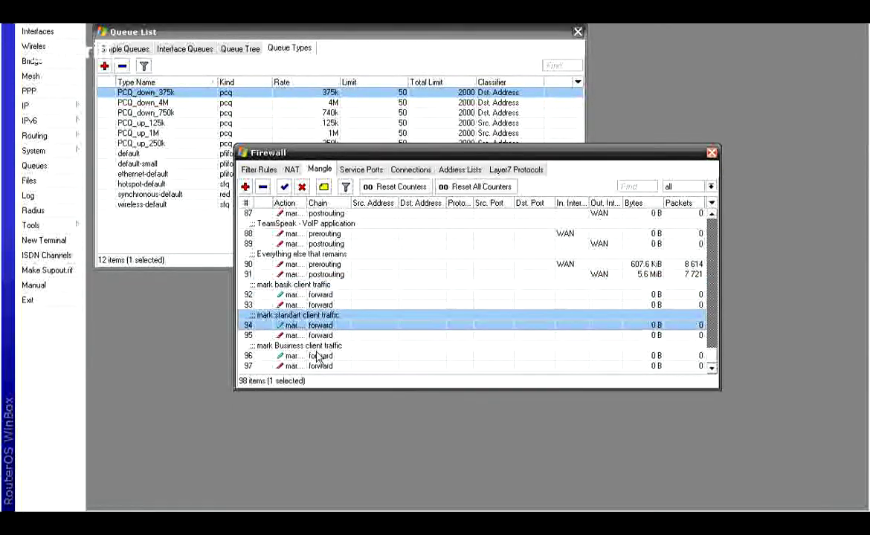
pyautogui.click(318, 356)
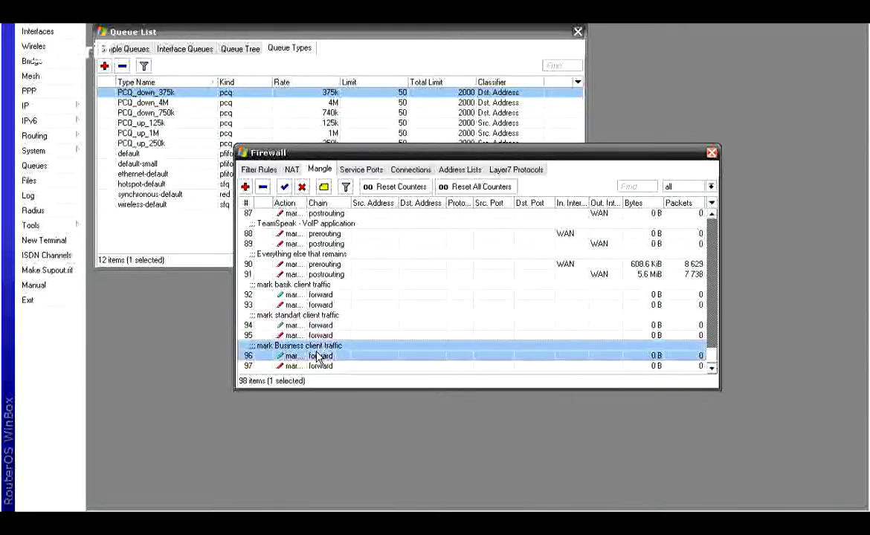
# Examine the general, advanced, extra, action and statistics settings of the first basic client mangle rule, number 92
pyautogui.doubleClick(334, 295)
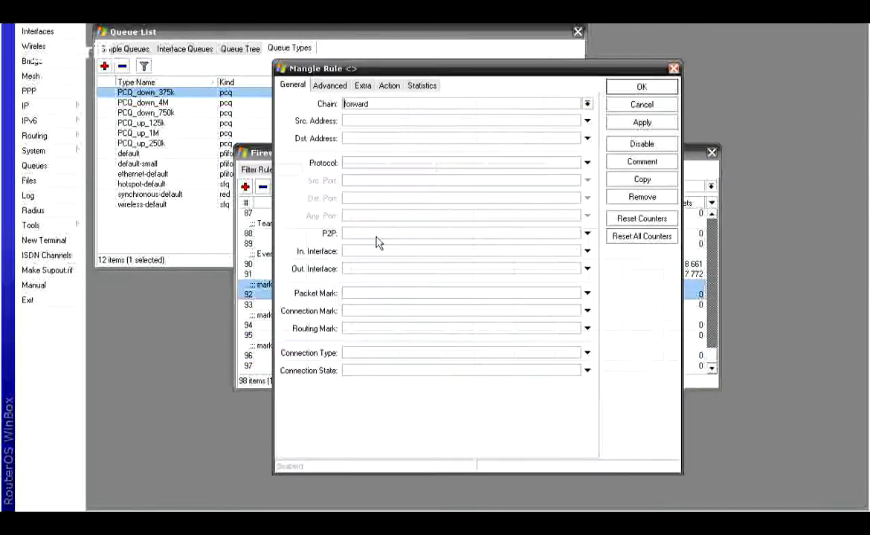
pyautogui.click(321, 86)
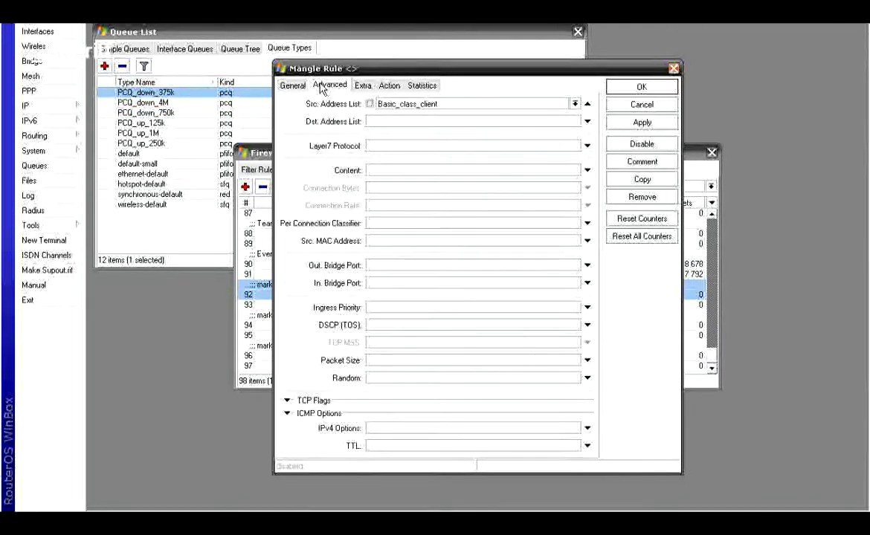
pyautogui.click(362, 85)
pyautogui.click(387, 85)
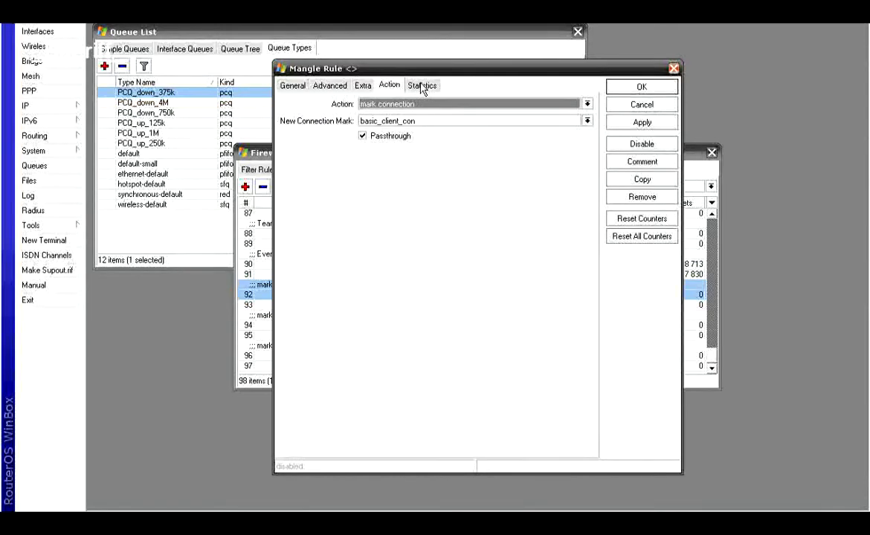
pyautogui.click(418, 86)
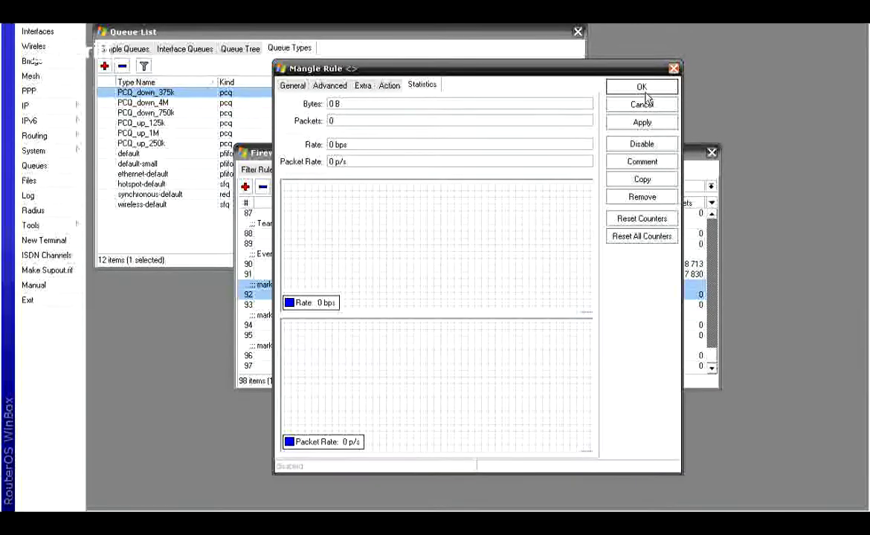
pyautogui.click(642, 88)
# Examine the general, advanced, extra and action settings of the second basic client mangle rule, number 93
pyautogui.doubleClick(345, 307)
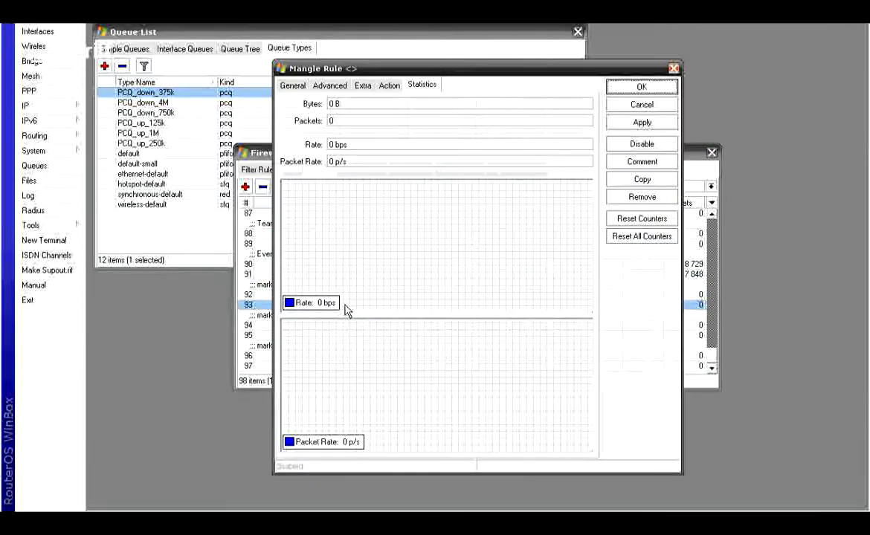
pyautogui.click(288, 86)
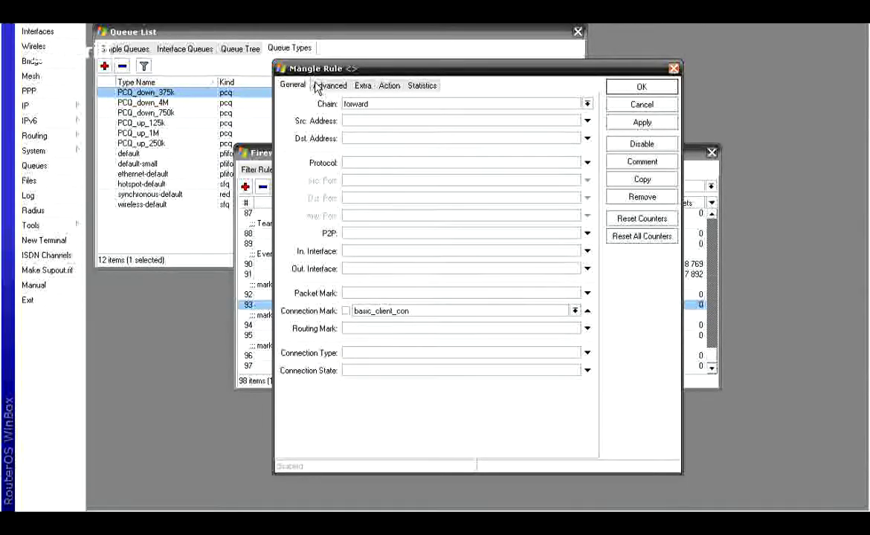
pyautogui.click(318, 86)
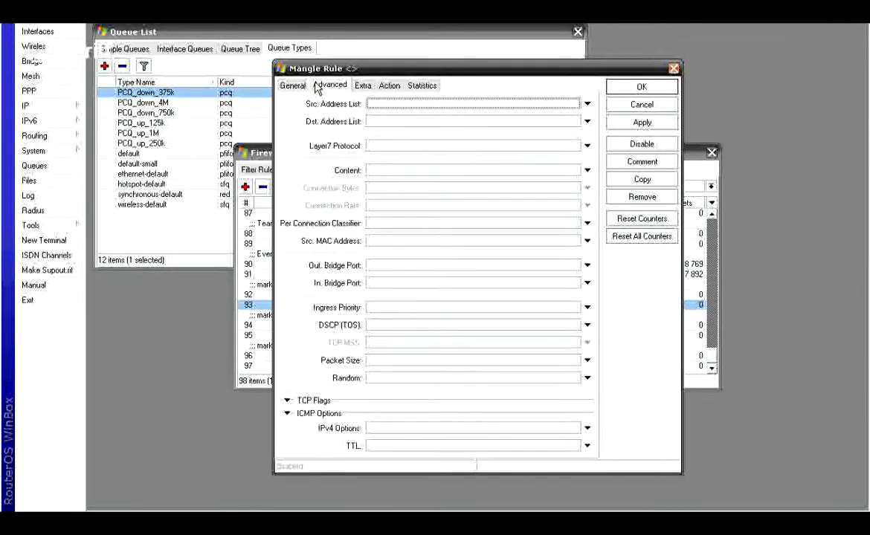
pyautogui.click(362, 86)
pyautogui.click(388, 86)
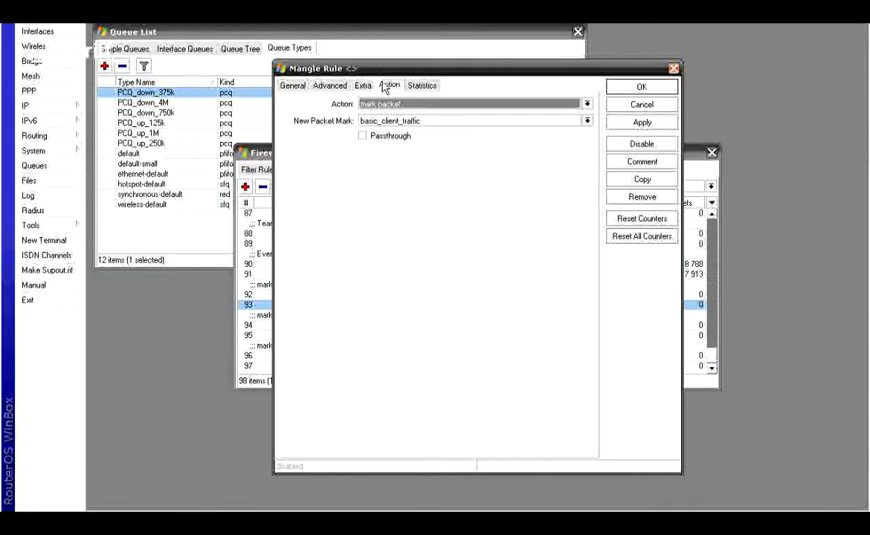
pyautogui.click(626, 106)
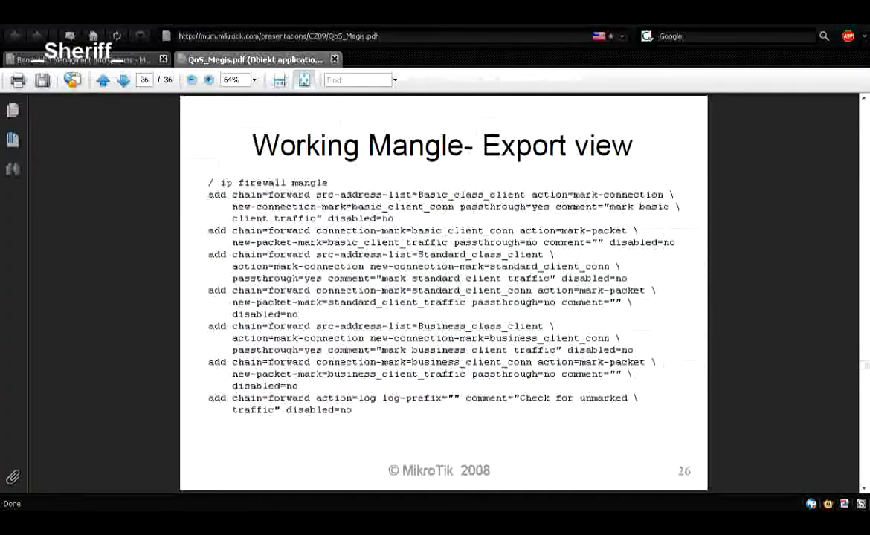
# Switch to QoS_Megis.pdf and page forward to the "Queue Tree – Export View" slide on page 28
pyautogui.click(863, 489)
pyautogui.click(863, 489)
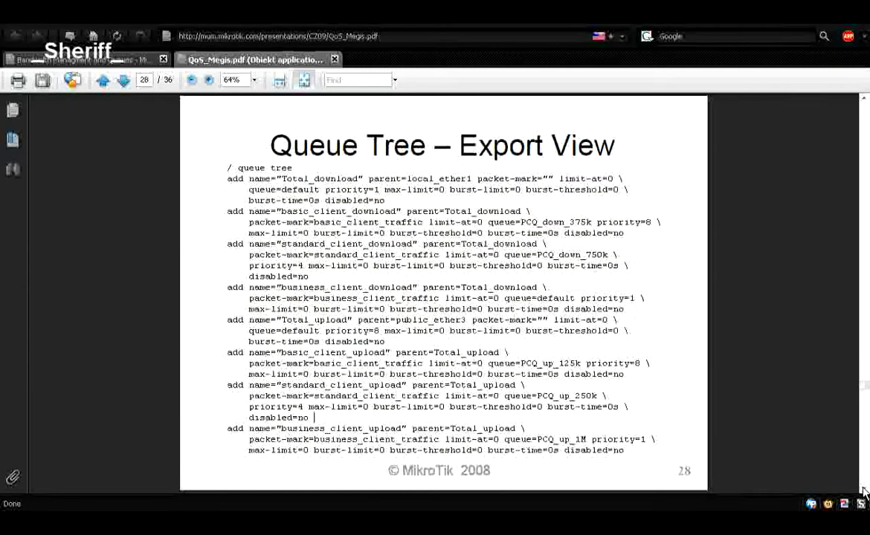
pyautogui.click(452, 314)
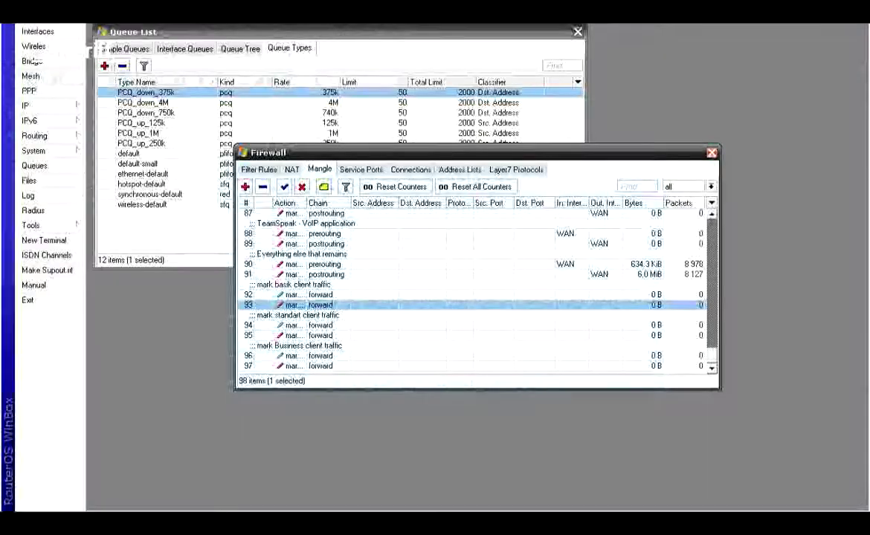
# Open the queue tree in the queue list and start a new queue
pyautogui.click(36, 165)
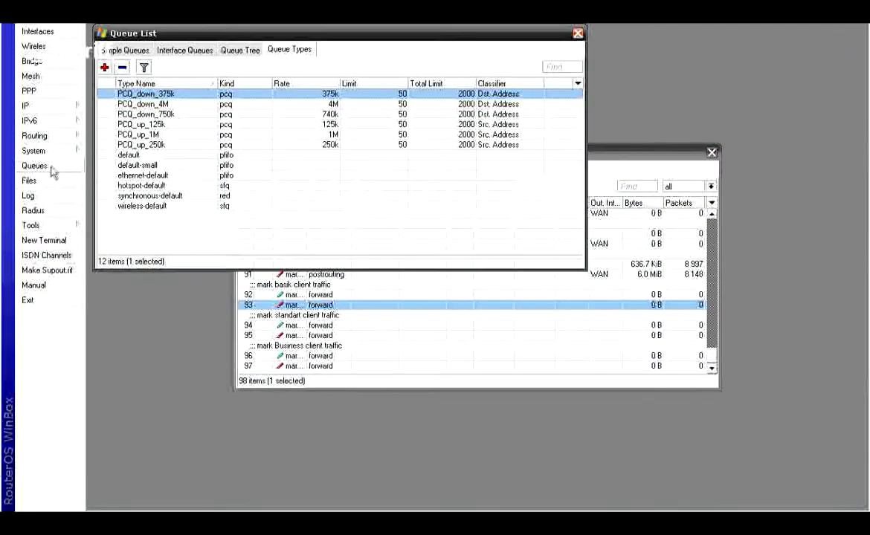
pyautogui.click(236, 50)
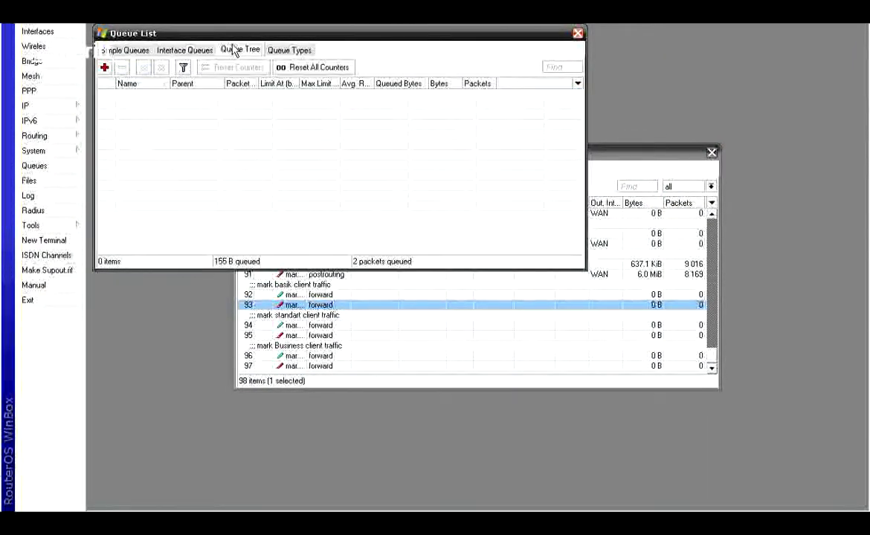
pyautogui.click(105, 67)
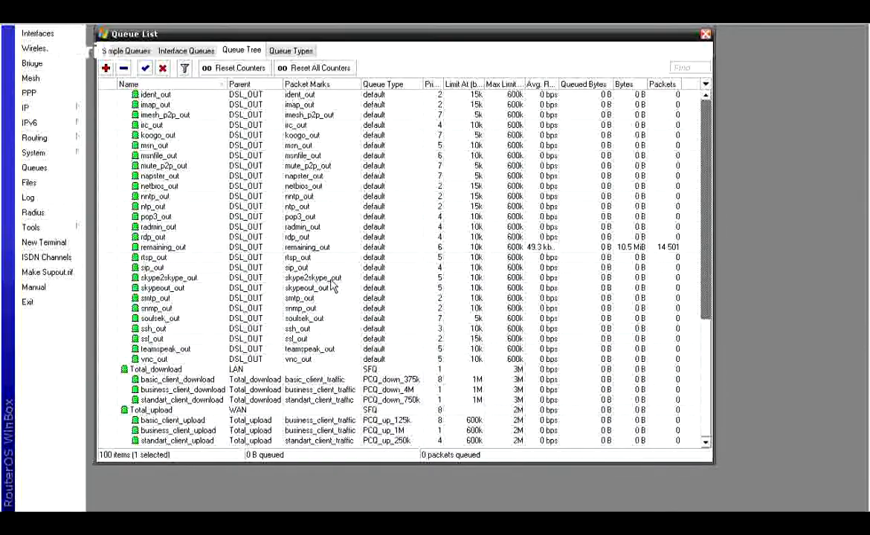
# Open the Total_download and Total_upload queues and arrange their windows one above the other to compare their settings
pyautogui.doubleClick(239, 370)
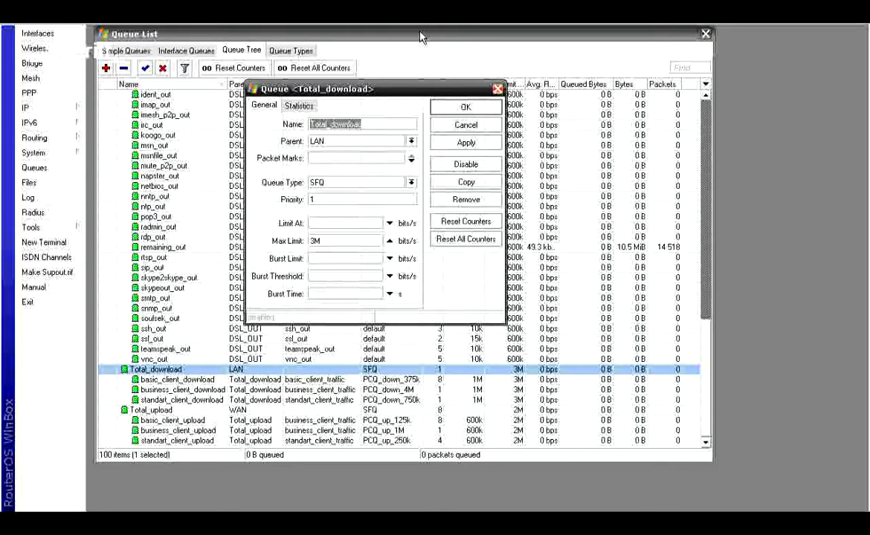
pyautogui.moveTo(300, 91); pyautogui.dragTo(597, 46)
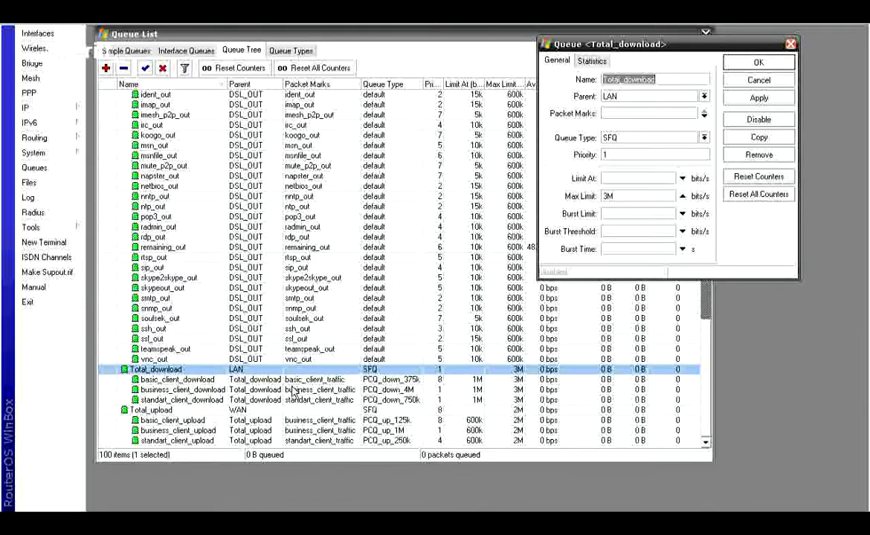
pyautogui.doubleClick(251, 411)
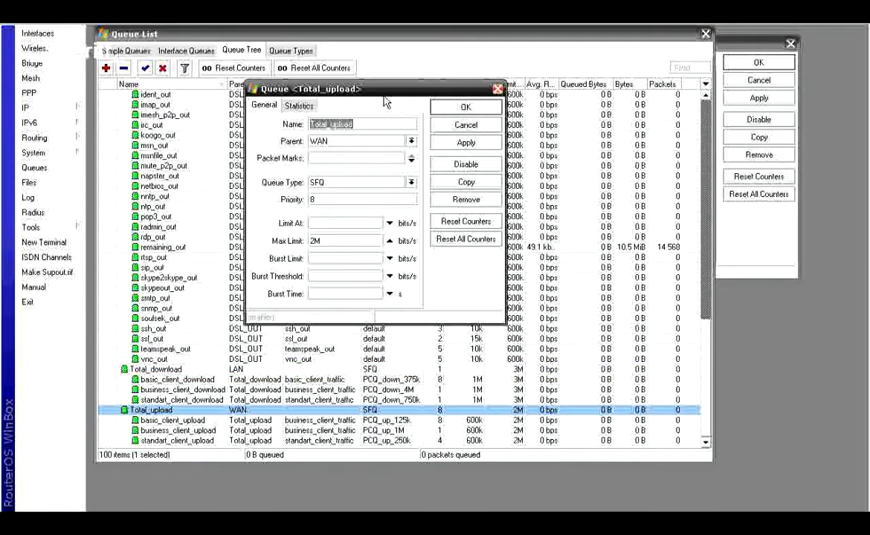
pyautogui.moveTo(384, 90); pyautogui.dragTo(749, 284)
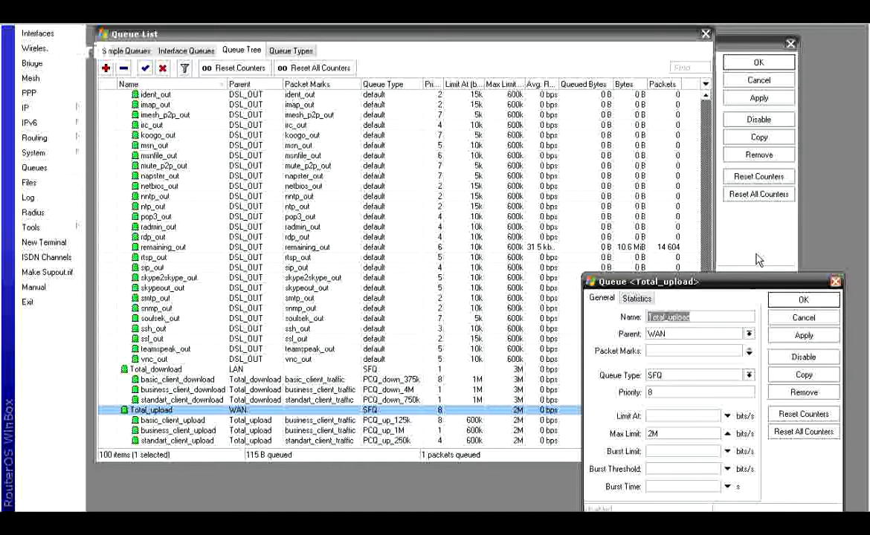
pyautogui.click(756, 257)
pyautogui.moveTo(619, 37); pyautogui.dragTo(667, 43)
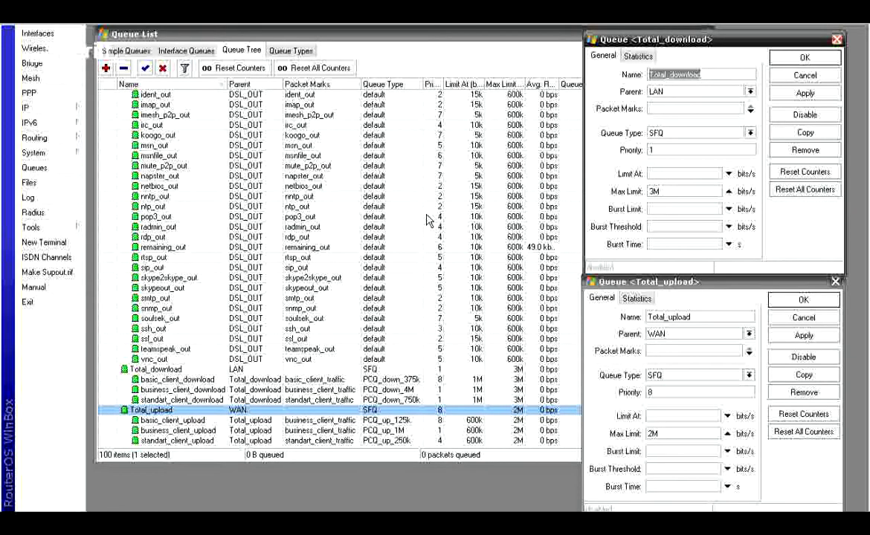
# Open the basic_client_download and basic_client_upload queues and arrange them beside their parent queues, narrowing the queue list to compare their settings
pyautogui.doubleClick(275, 379)
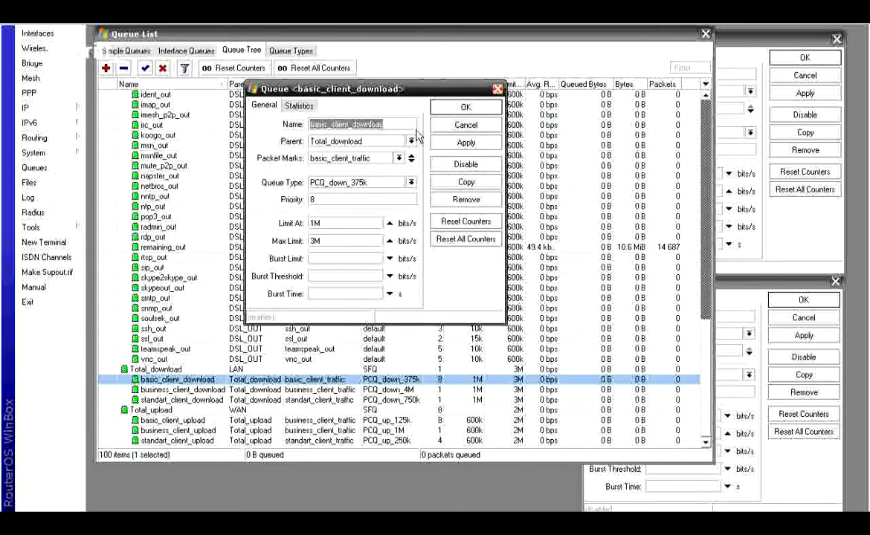
pyautogui.moveTo(405, 88); pyautogui.dragTo(472, 37)
pyautogui.doubleClick(327, 420)
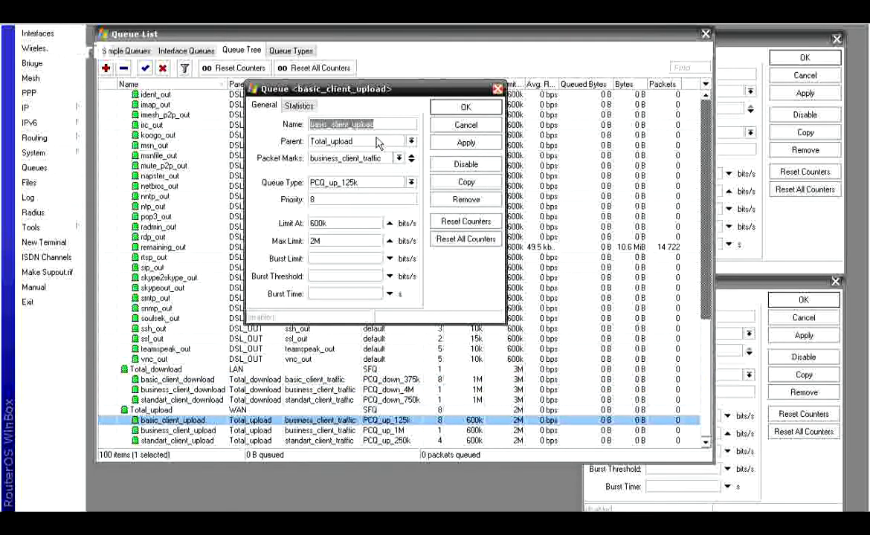
pyautogui.moveTo(395, 92); pyautogui.dragTo(461, 271)
pyautogui.moveTo(711, 218); pyautogui.dragTo(420, 206)
pyautogui.click(531, 231)
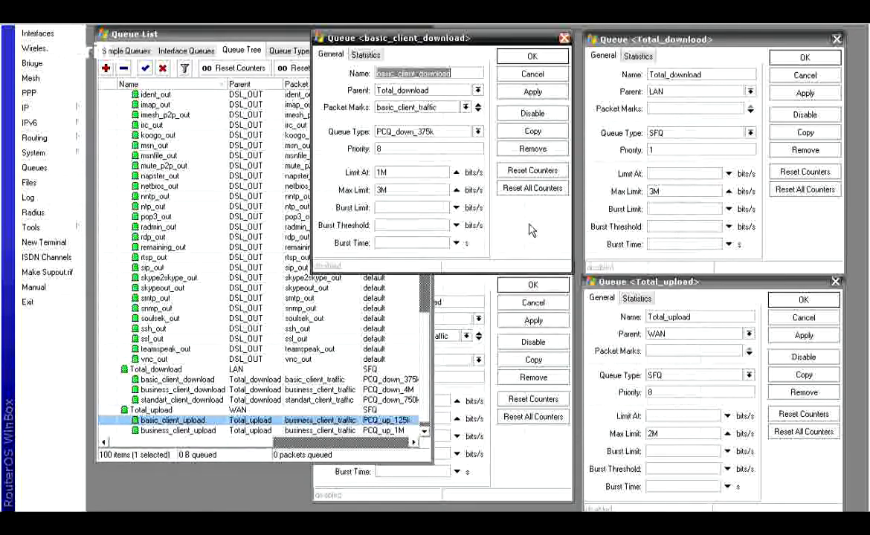
pyautogui.click(518, 399)
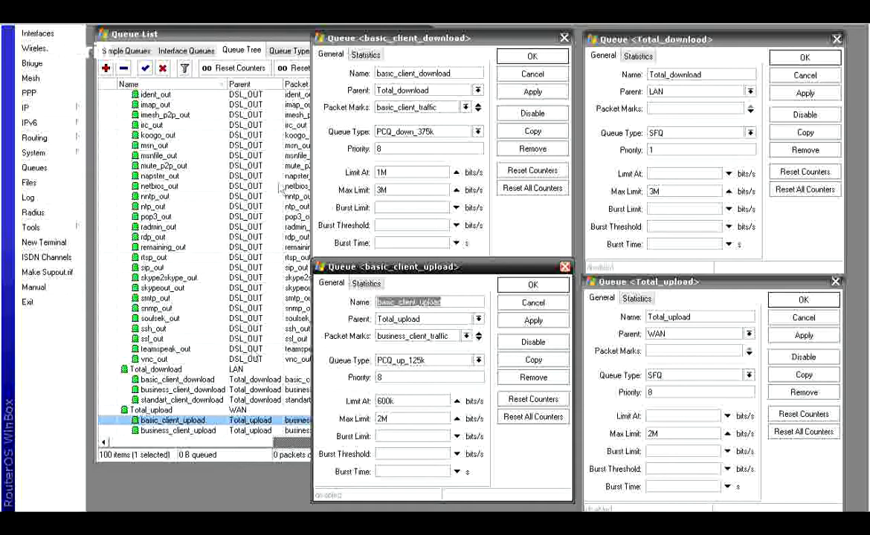
# Examine the SFQ queue type's settings alongside the open basic client download and upload queues
pyautogui.click(262, 66)
pyautogui.click(290, 50)
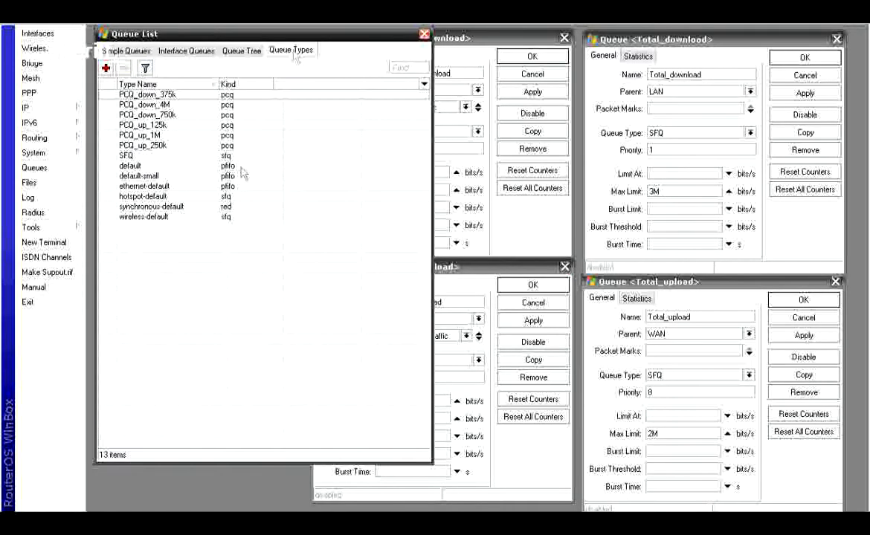
pyautogui.doubleClick(124, 156)
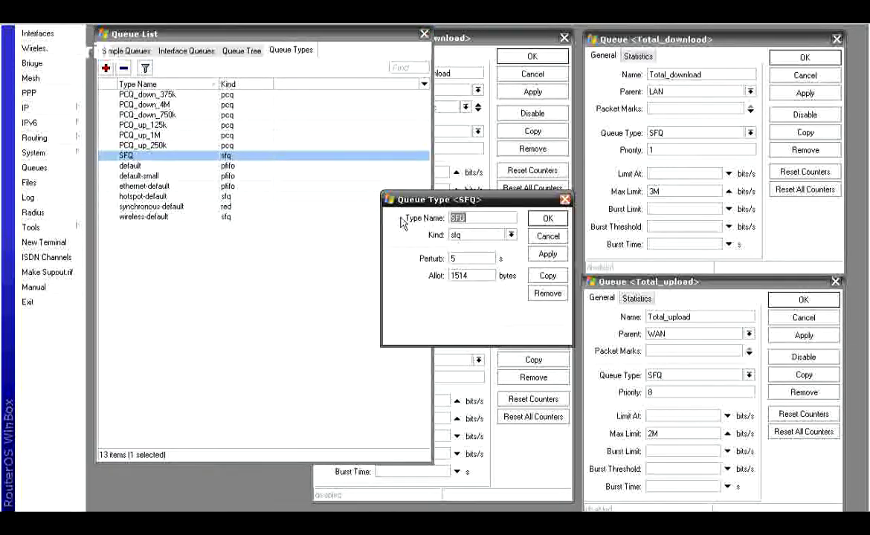
pyautogui.moveTo(448, 198); pyautogui.dragTo(197, 346)
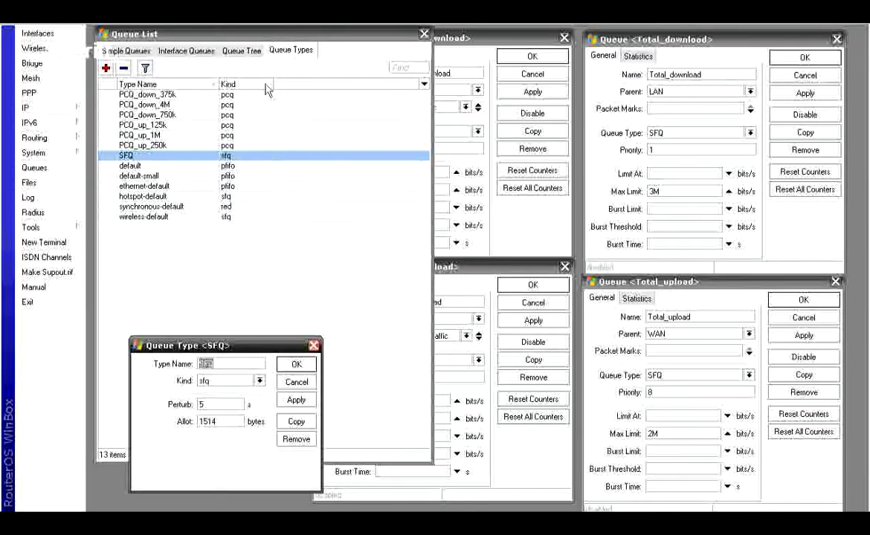
pyautogui.click(243, 50)
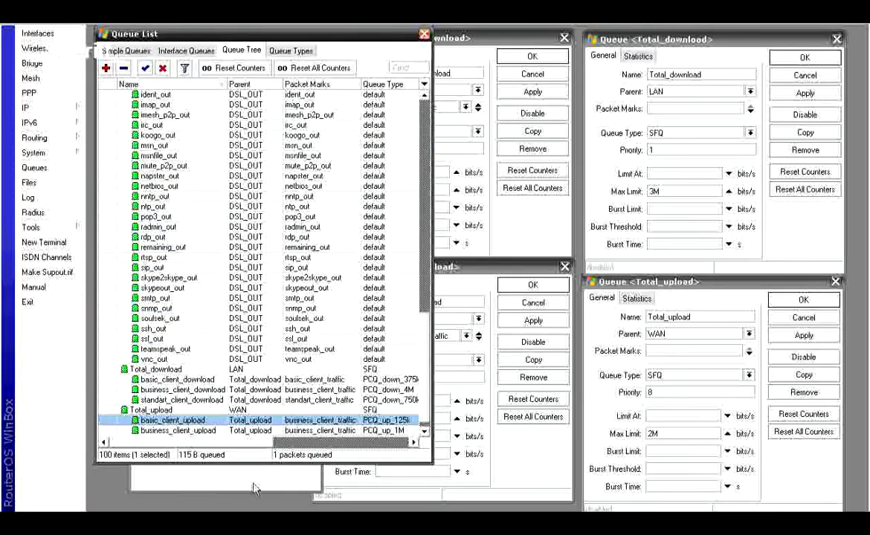
pyautogui.click(253, 465)
pyautogui.moveTo(265, 352); pyautogui.dragTo(273, 167)
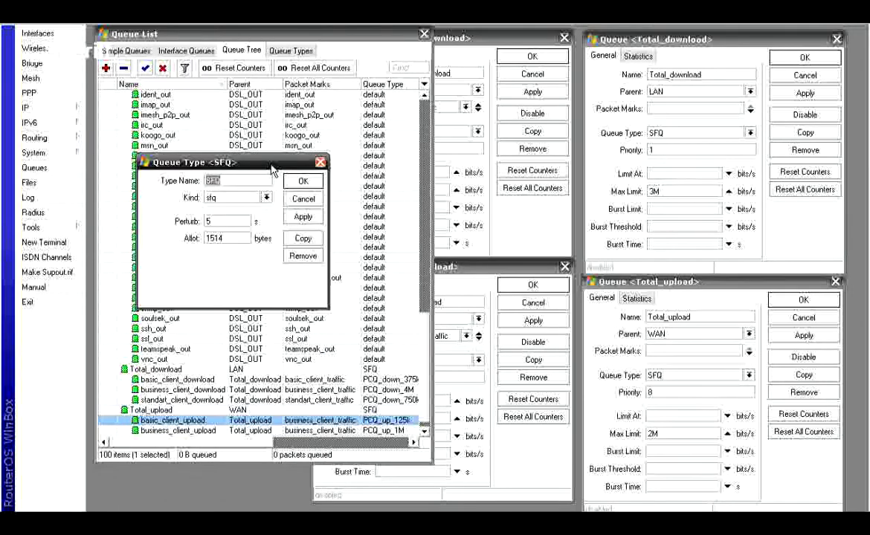
pyautogui.click(483, 190)
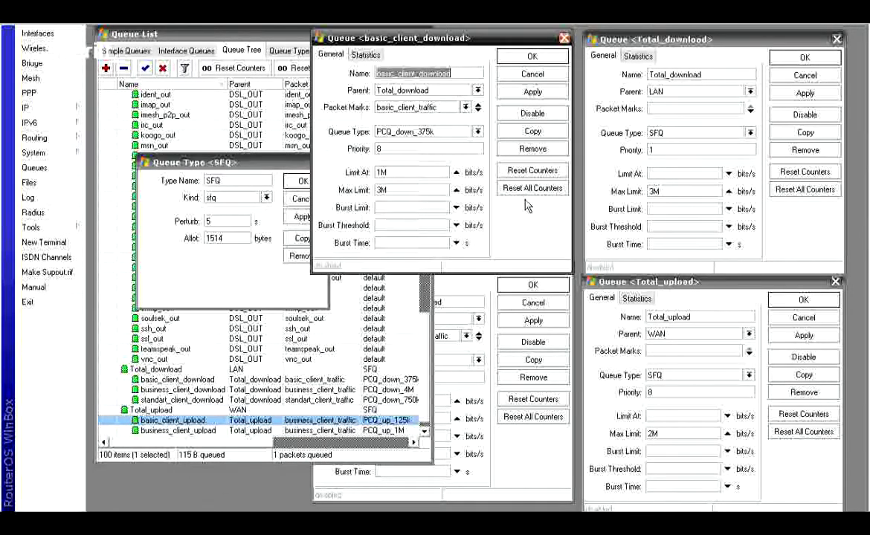
pyautogui.click(510, 445)
pyautogui.click(281, 300)
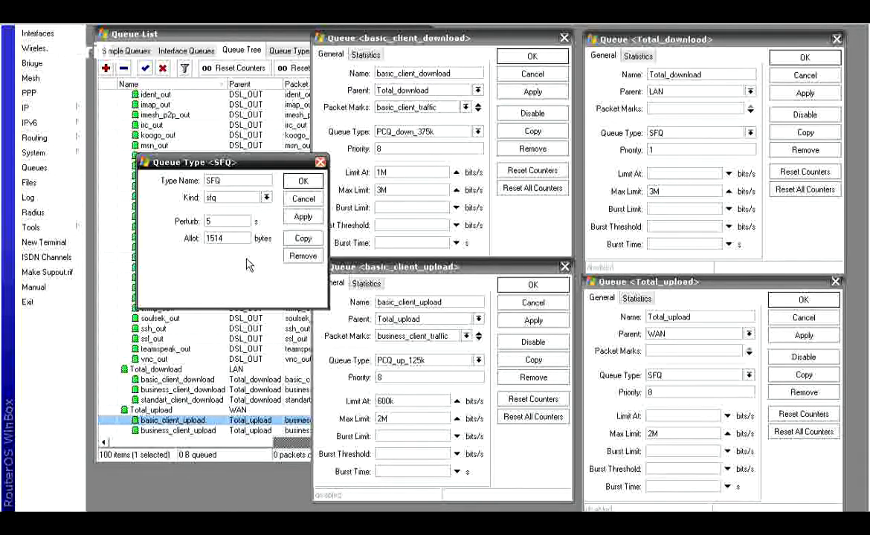
# Close all open windows and reopen the queue tree at the Total_download and Total_upload client queues
pyautogui.press('Escape')
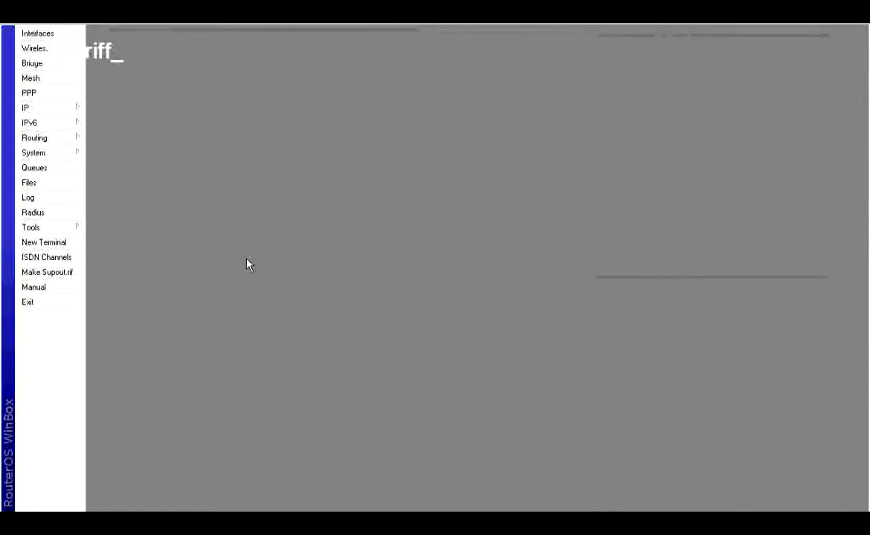
pyautogui.click(34, 168)
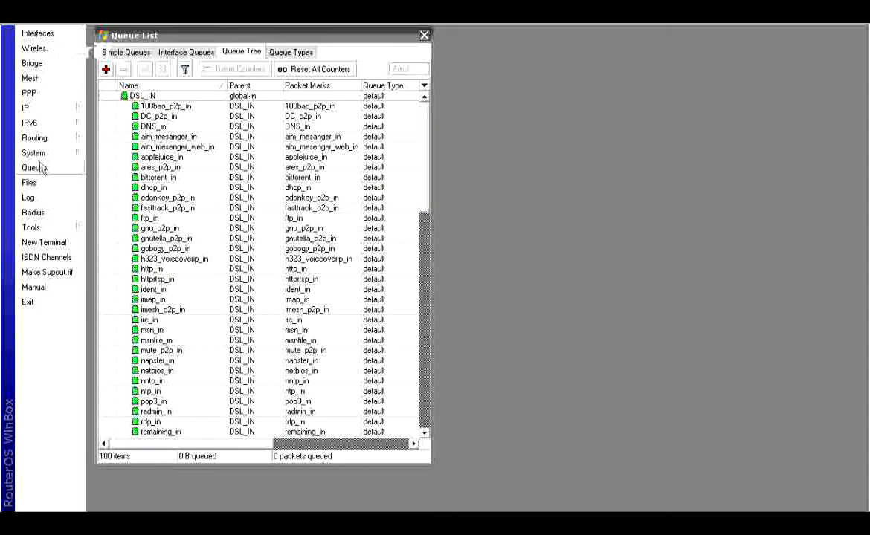
pyautogui.moveTo(428, 177); pyautogui.dragTo(425, 439)
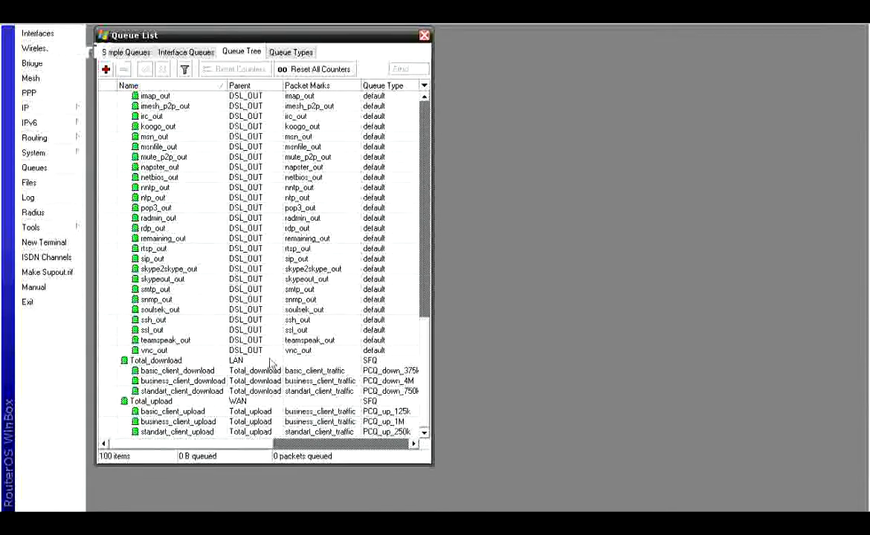
# Start a firewall address list entry named Basic_class_client with the address 10.10.10.2
pyautogui.click(45, 109)
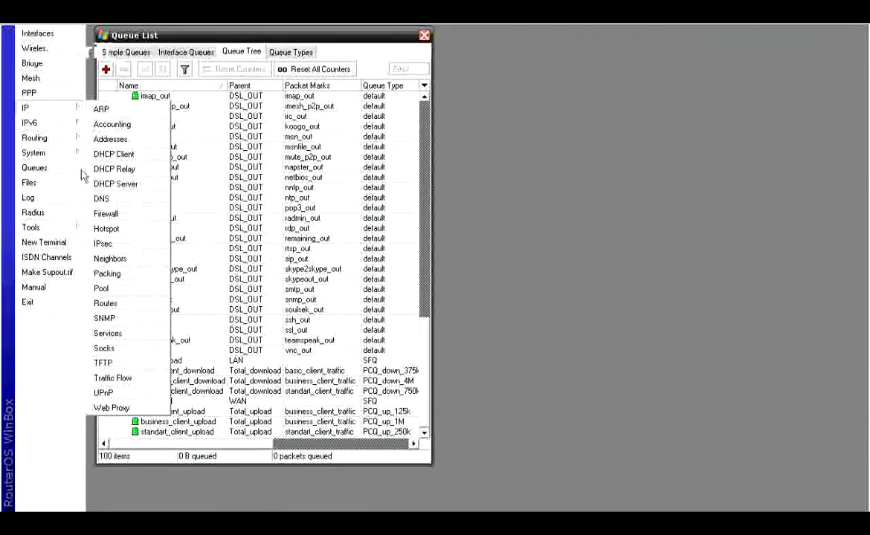
pyautogui.click(105, 214)
pyautogui.moveTo(355, 155); pyautogui.dragTo(443, 92)
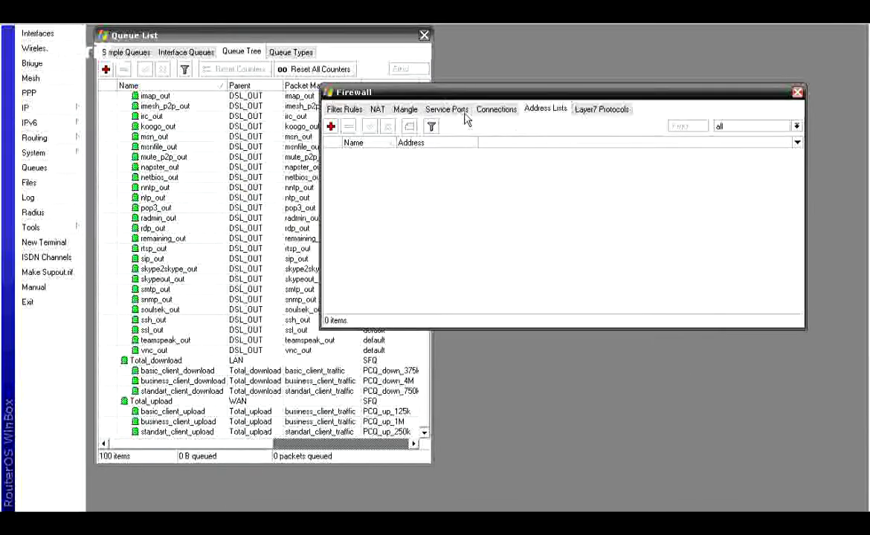
pyautogui.click(330, 126)
pyautogui.click(506, 213)
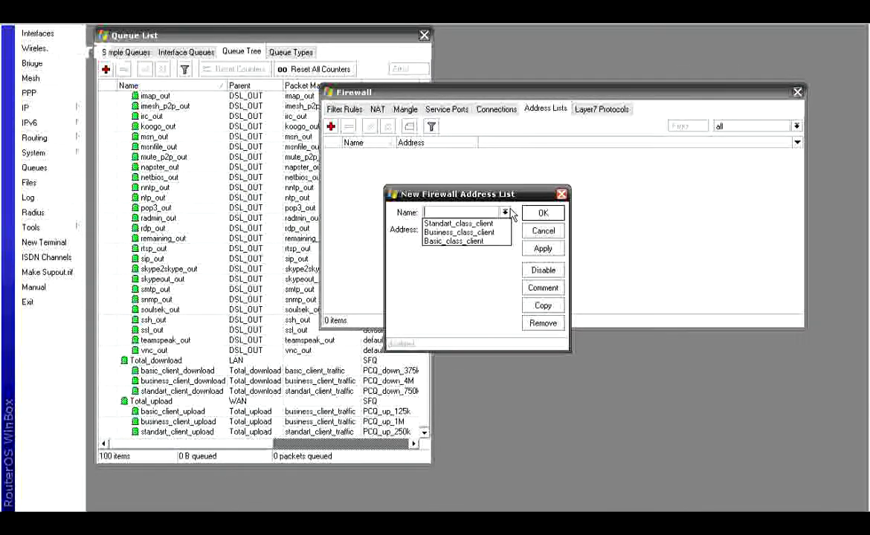
pyautogui.click(479, 242)
pyautogui.click(466, 230)
pyautogui.write('10.10.10.2')
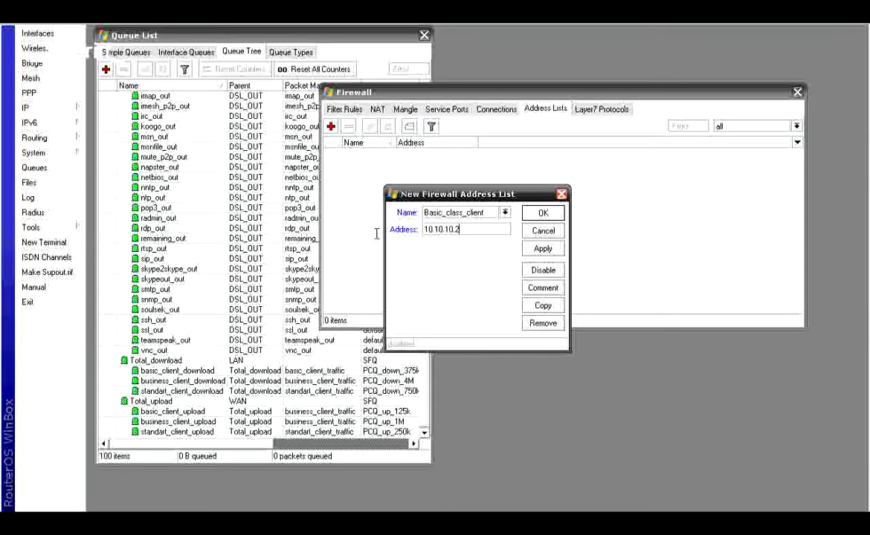
# Save the Basic_class_client entry with the comment "Client 375/145" and widen the address list's name column
pyautogui.click(541, 290)
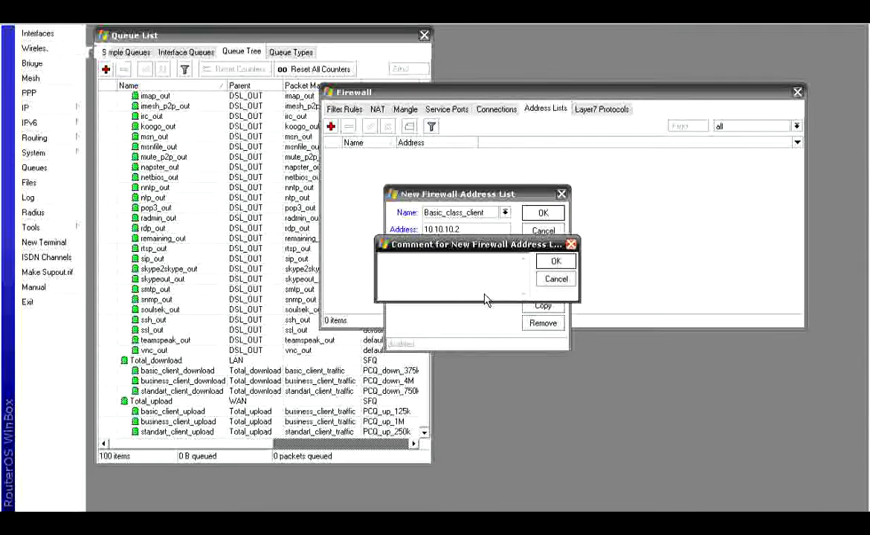
pyautogui.write('Client')
pyautogui.write('375/145')
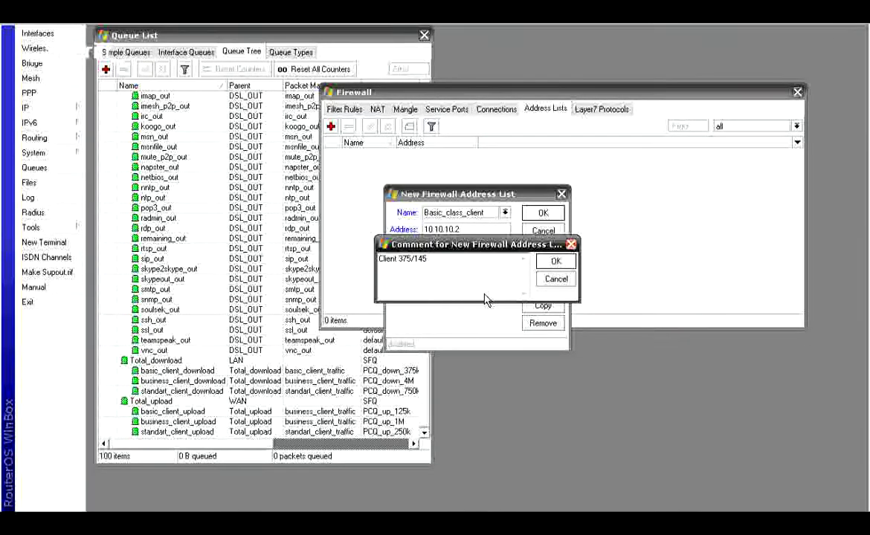
pyautogui.click(554, 264)
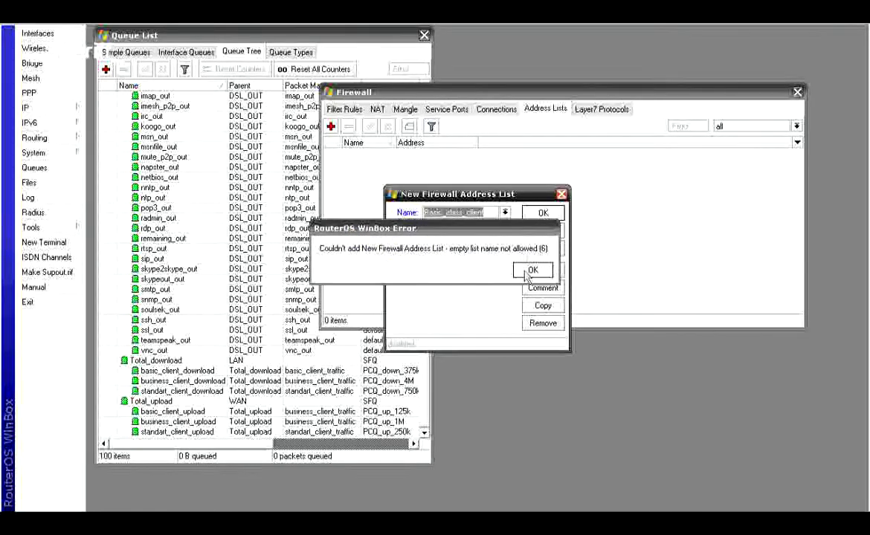
pyautogui.click(528, 273)
pyautogui.click(543, 214)
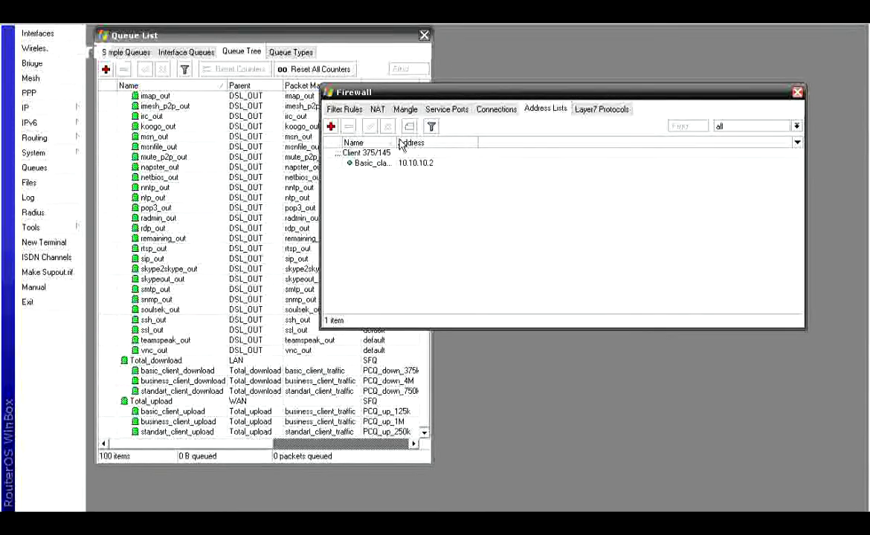
pyautogui.moveTo(397, 142); pyautogui.dragTo(438, 142)
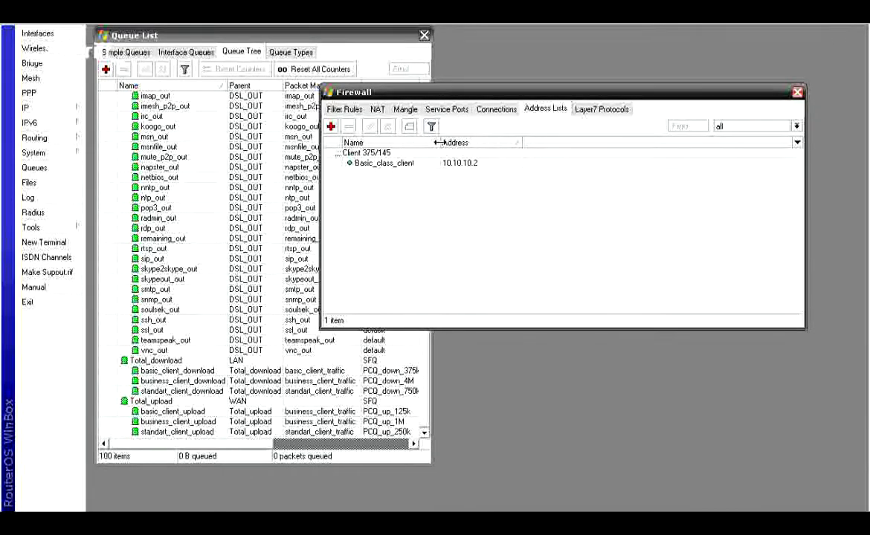
# Start another firewall address list entry named Standart_class_client with the address 10.10.11.3
pyautogui.click(331, 127)
pyautogui.click(504, 213)
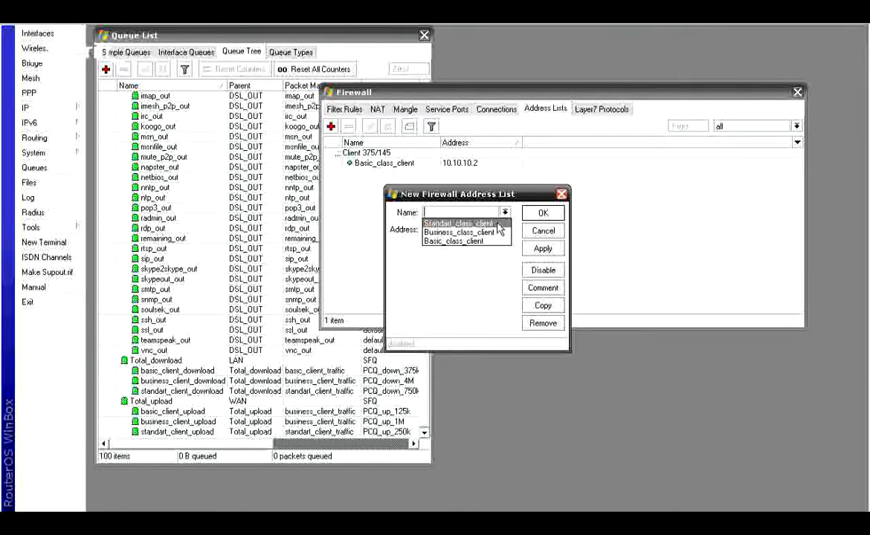
pyautogui.click(462, 241)
pyautogui.click(504, 212)
pyautogui.click(457, 229)
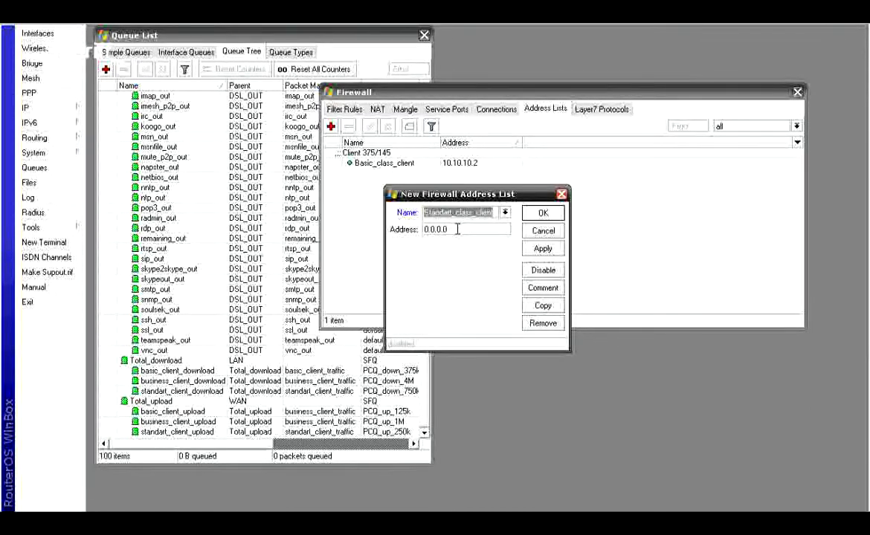
pyautogui.press('Tab')
pyautogui.write('10.1')
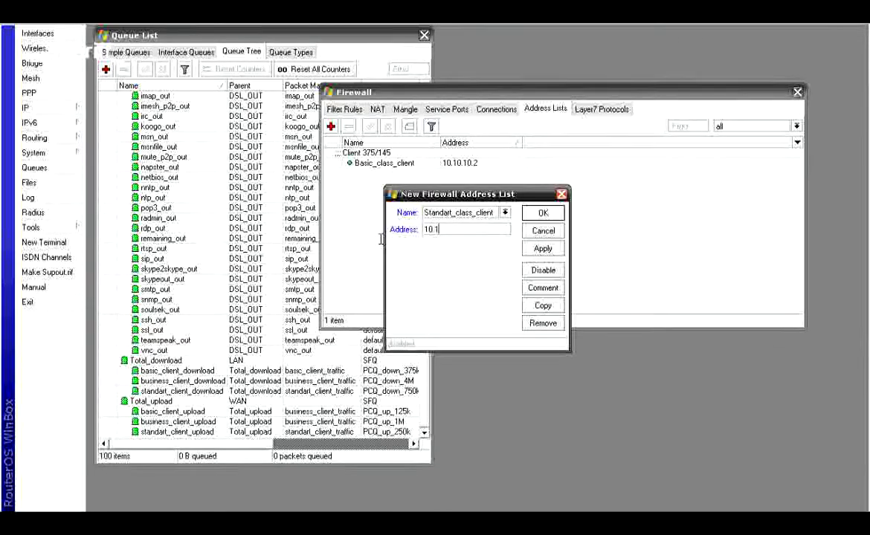
pyautogui.write('0.11.3')
# Save the Standart_class_client address list entry with the comment "Client 750k/250k"
pyautogui.click(550, 292)
pyautogui.write('Client')
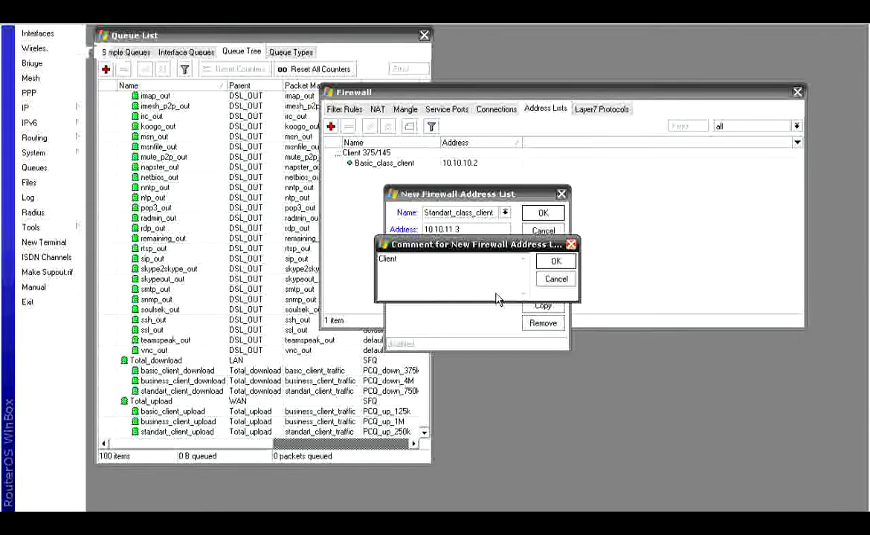
pyautogui.write(' 750k/250k')
pyautogui.click(543, 259)
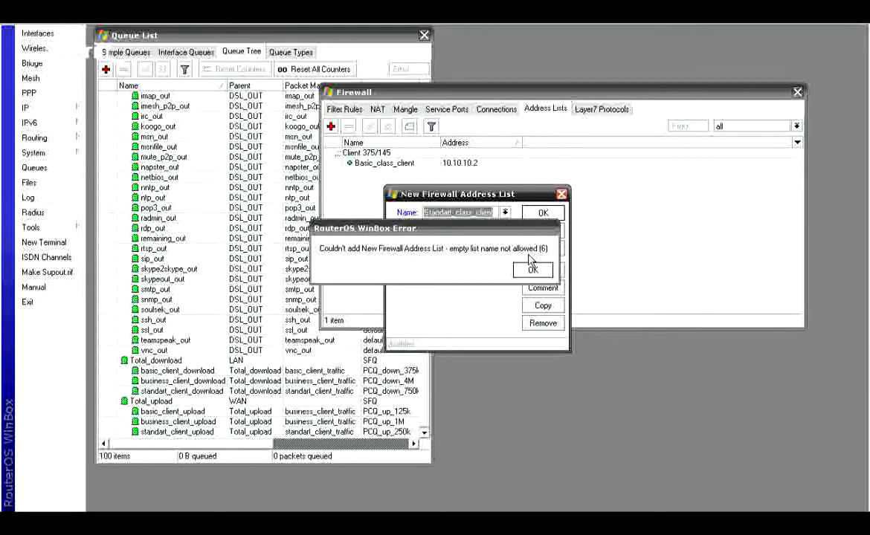
pyautogui.click(532, 270)
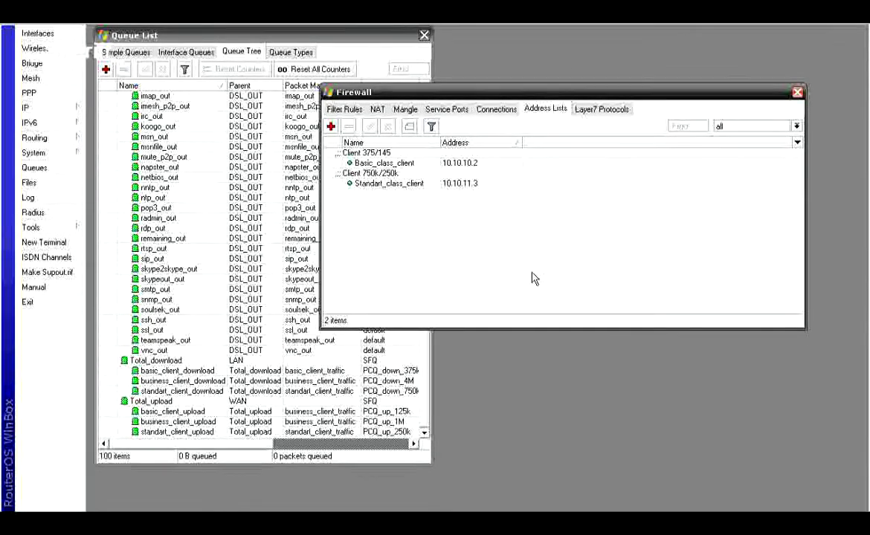
# Start a third firewall address list entry named Business_class_client with the address 10.10.10.4
pyautogui.click(331, 126)
pyautogui.click(505, 212)
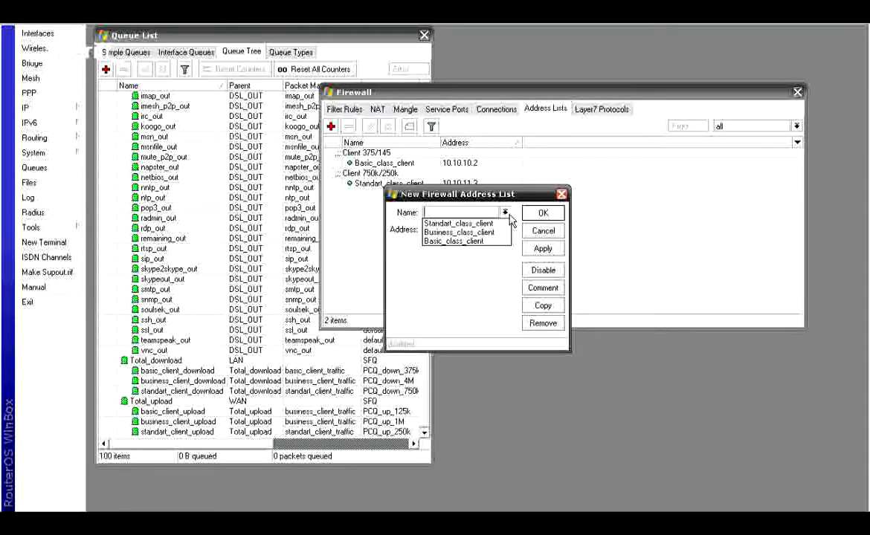
pyautogui.click(476, 232)
pyautogui.moveTo(458, 229); pyautogui.dragTo(380, 231)
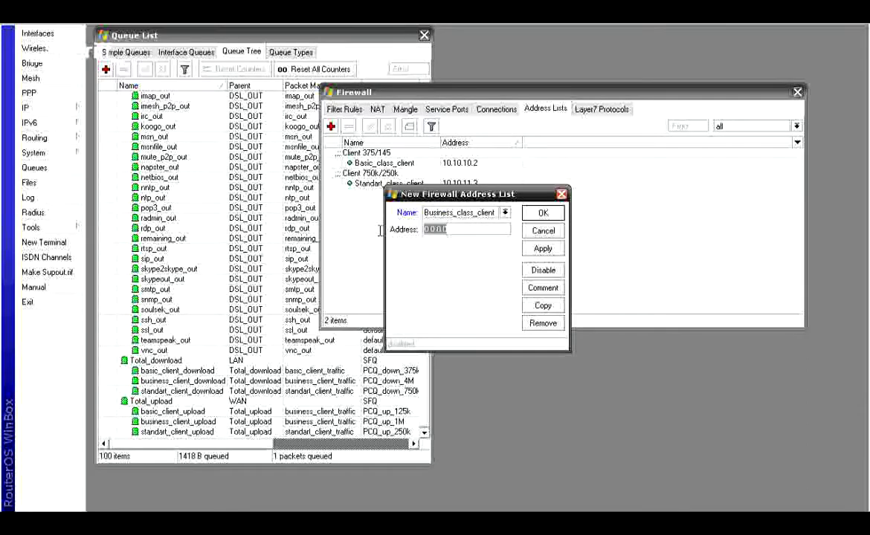
pyautogui.write('10.10.10.')
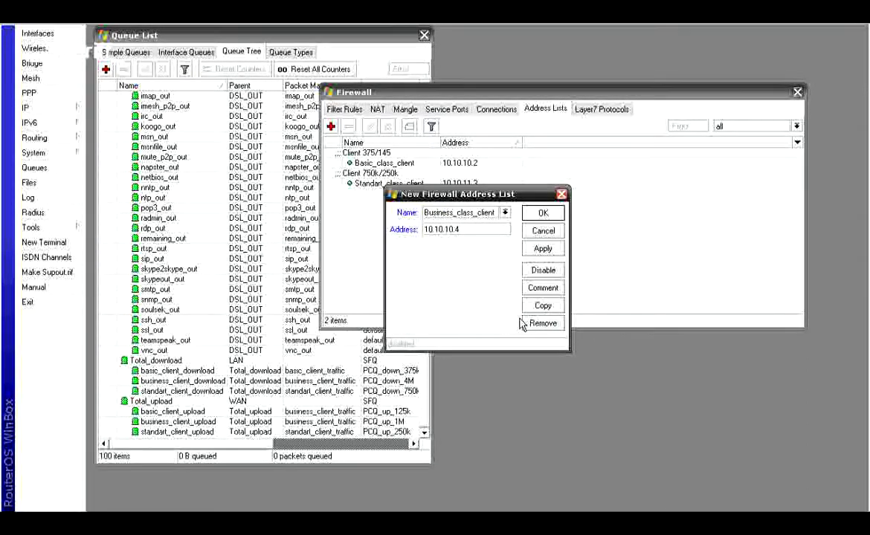
# Save the Business_class_client address list entry with the comment "Client 4M/1M"
pyautogui.click(542, 288)
pyautogui.write('Client')
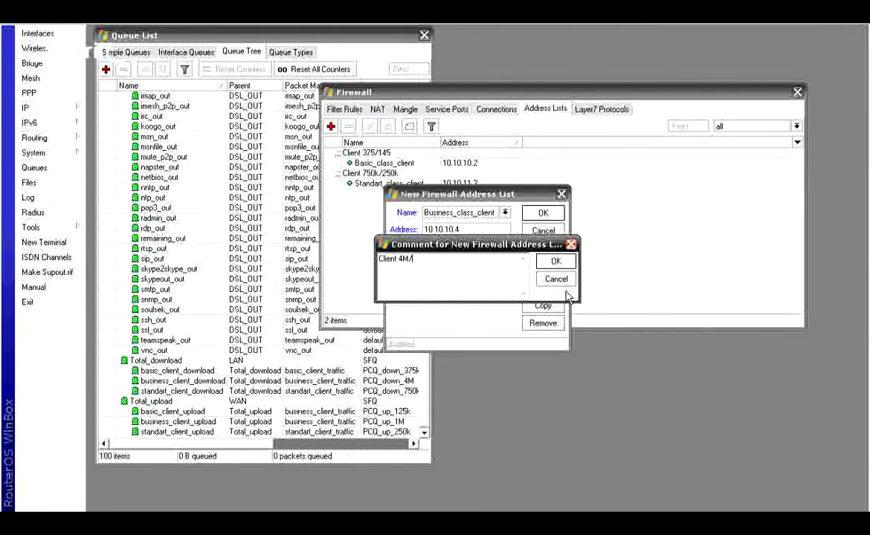
pyautogui.write('4M/1M')
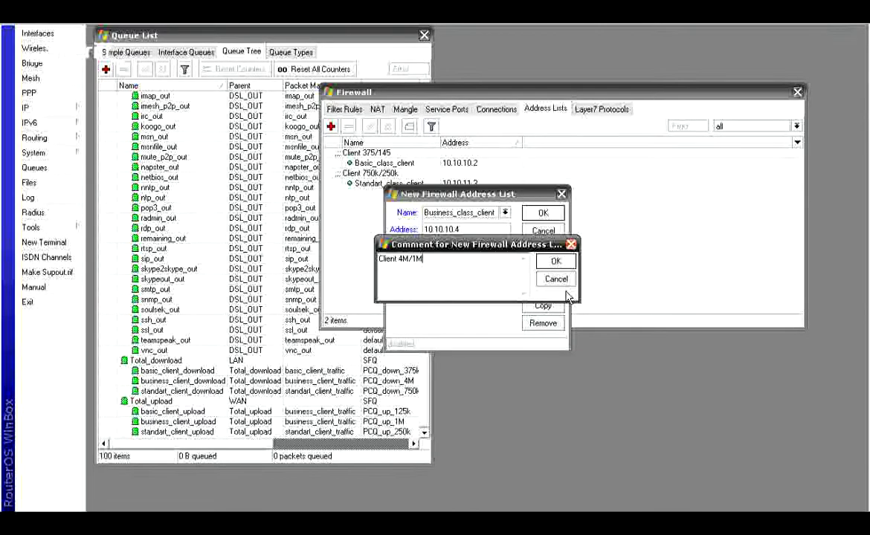
pyautogui.click(558, 265)
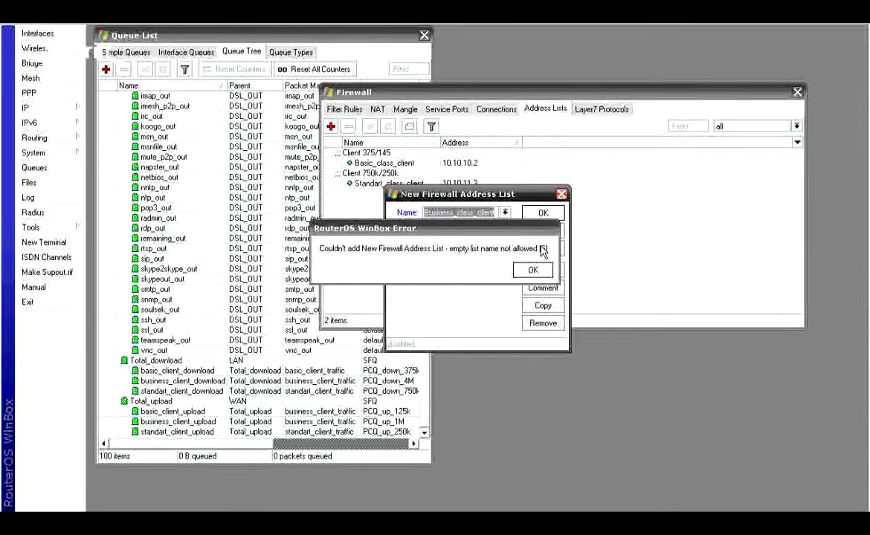
pyautogui.click(526, 269)
pyautogui.click(542, 214)
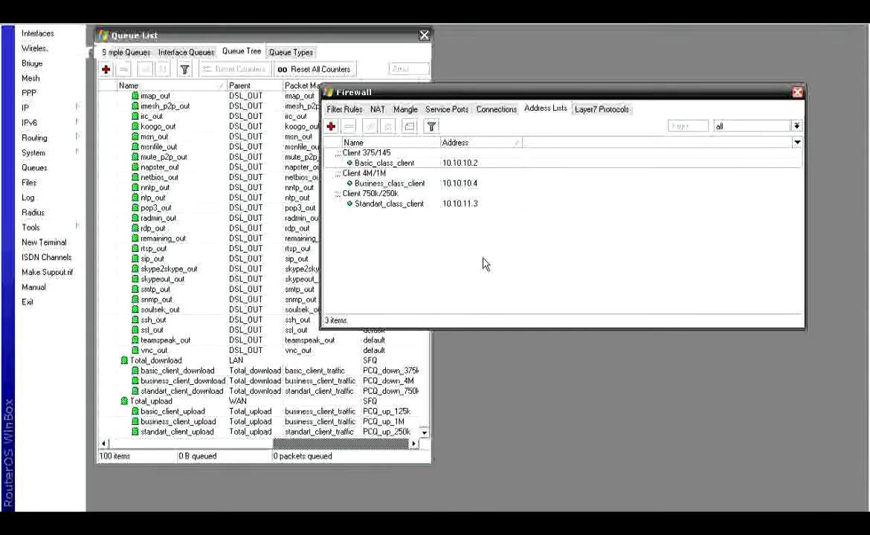
# Place the firewall window beside the queue list and select the basic, business and standard client address entries
pyautogui.moveTo(461, 97); pyautogui.dragTo(579, 62)
pyautogui.moveTo(522, 133); pyautogui.dragTo(509, 170)
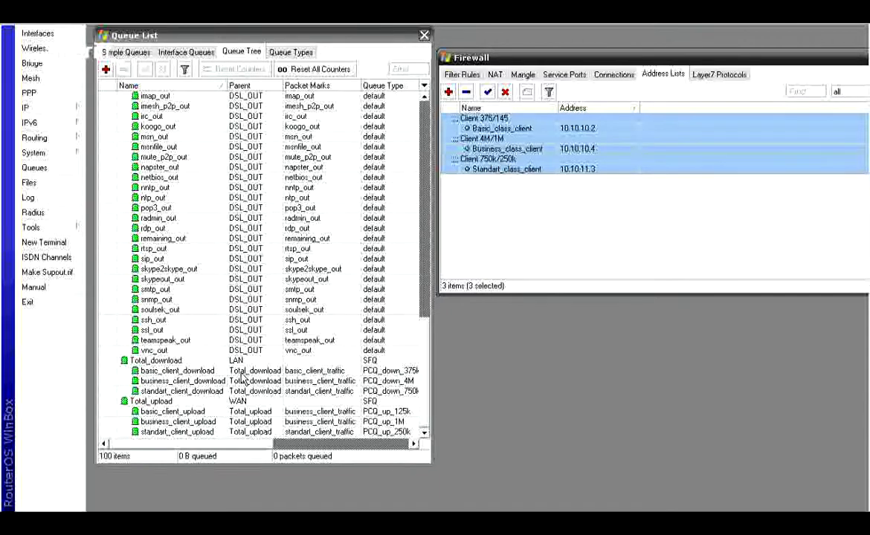
# Select the basic, business and standard client queues under Total_download and Total_upload, and widen the queue list window to show their full queue types
pyautogui.click(243, 362)
pyautogui.keyDown('ctrl'); pyautogui.click(234, 371); pyautogui.keyUp('ctrl')
pyautogui.keyDown('ctrl'); pyautogui.click(232, 381); pyautogui.keyUp('ctrl')
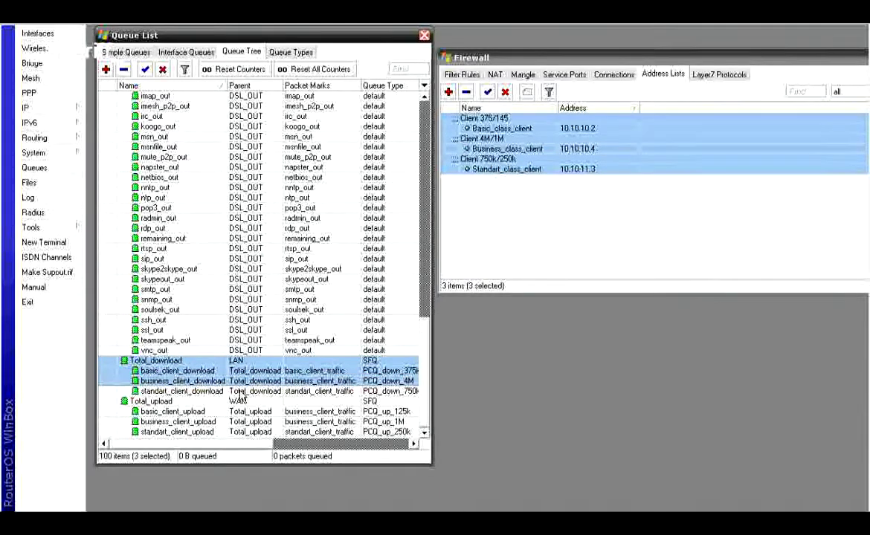
pyautogui.keyDown('ctrl'); pyautogui.click(231, 391); pyautogui.keyUp('ctrl')
pyautogui.keyDown('ctrl'); pyautogui.click(240, 412); pyautogui.keyUp('ctrl')
pyautogui.keyDown('ctrl'); pyautogui.click(238, 422); pyautogui.keyUp('ctrl')
pyautogui.keyDown('ctrl'); pyautogui.click(236, 431); pyautogui.keyUp('ctrl')
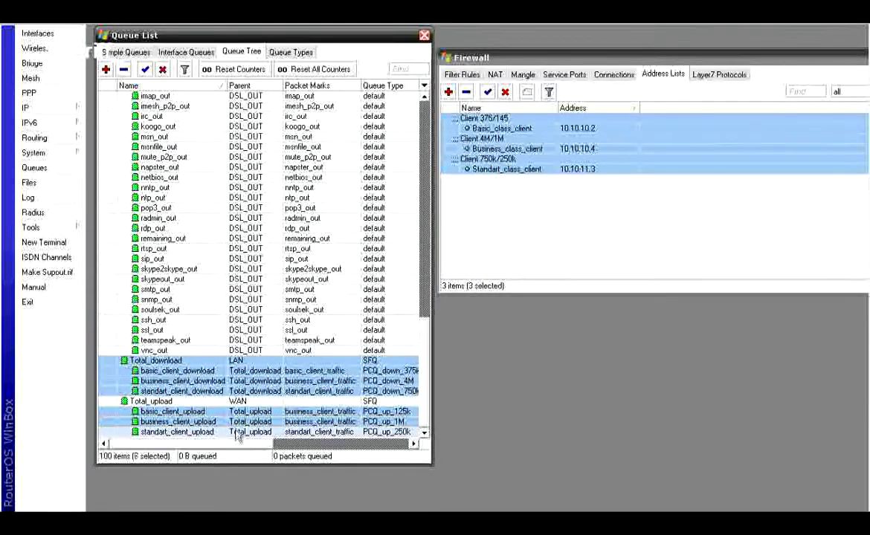
pyautogui.keyDown('ctrl'); pyautogui.click(257, 361); pyautogui.keyUp('ctrl')
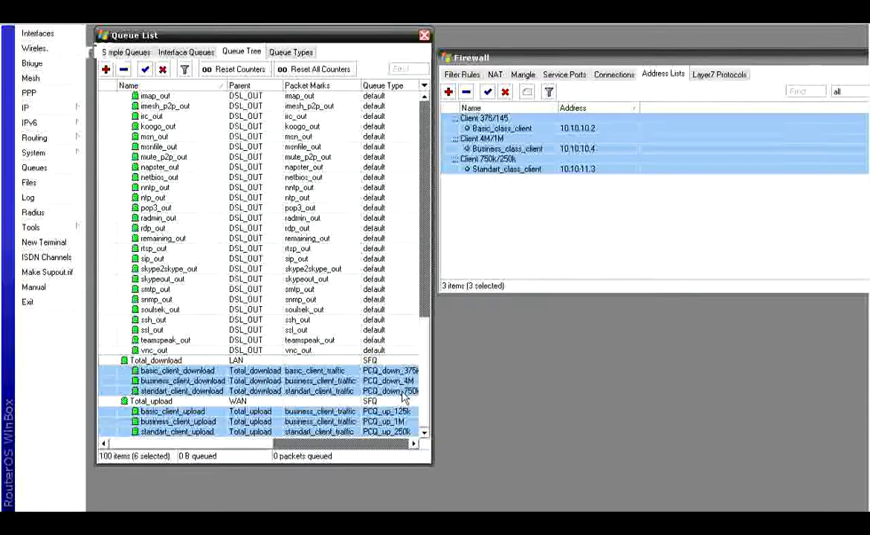
pyautogui.moveTo(433, 390); pyautogui.dragTo(439, 388)
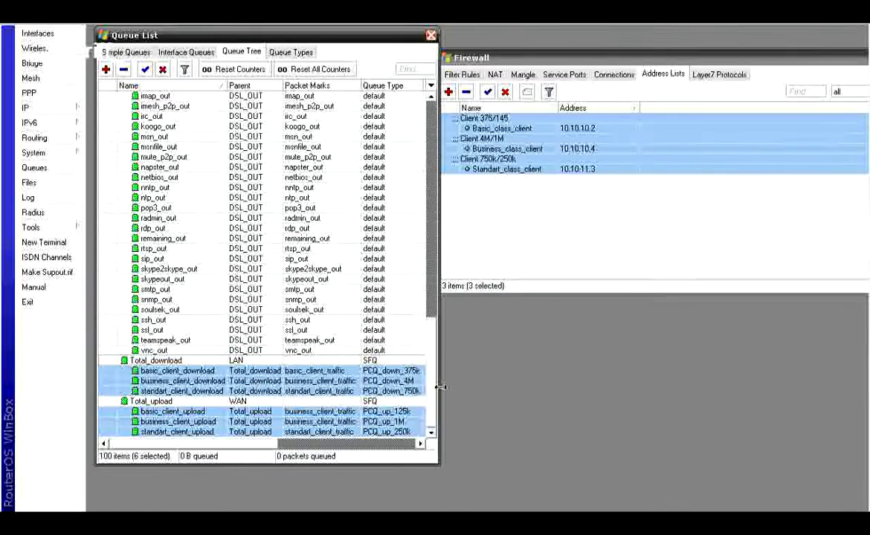